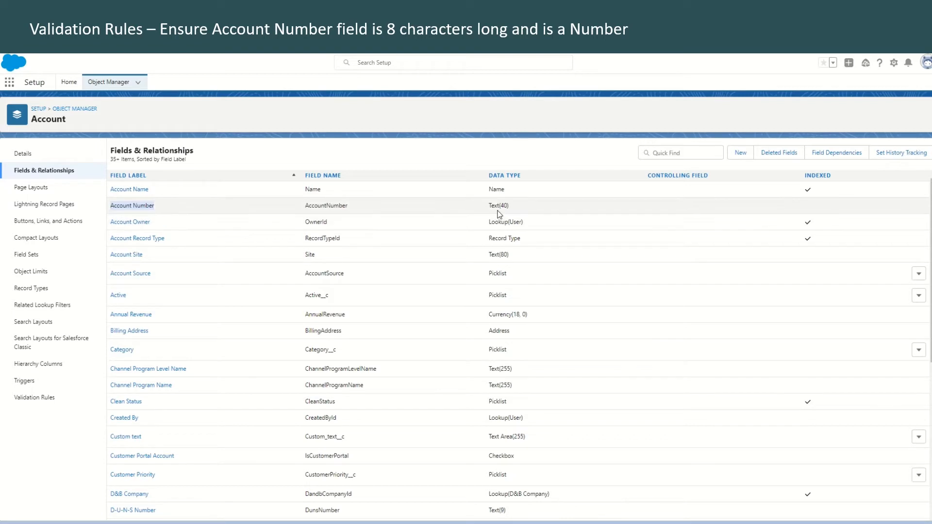
Create a validation rule on the Account object named Account_Number_8_Characters.
click(44, 399)
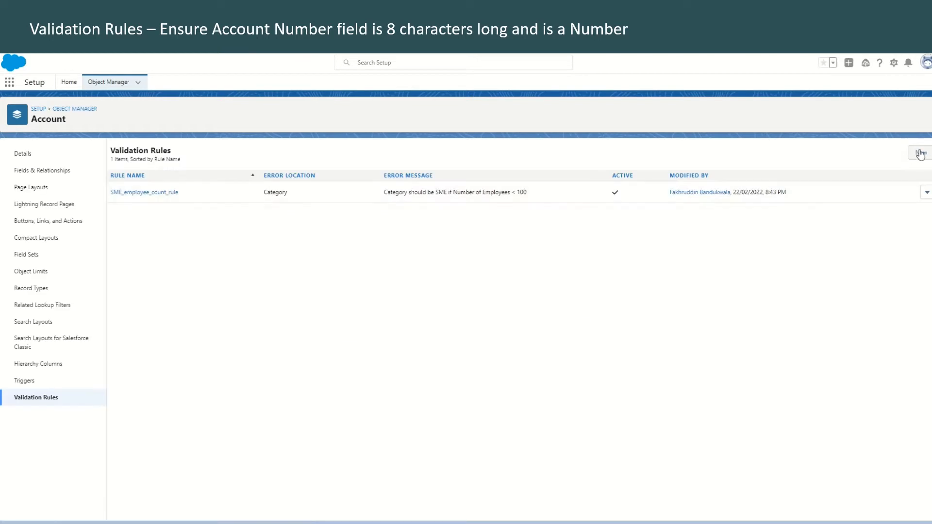
click(921, 154)
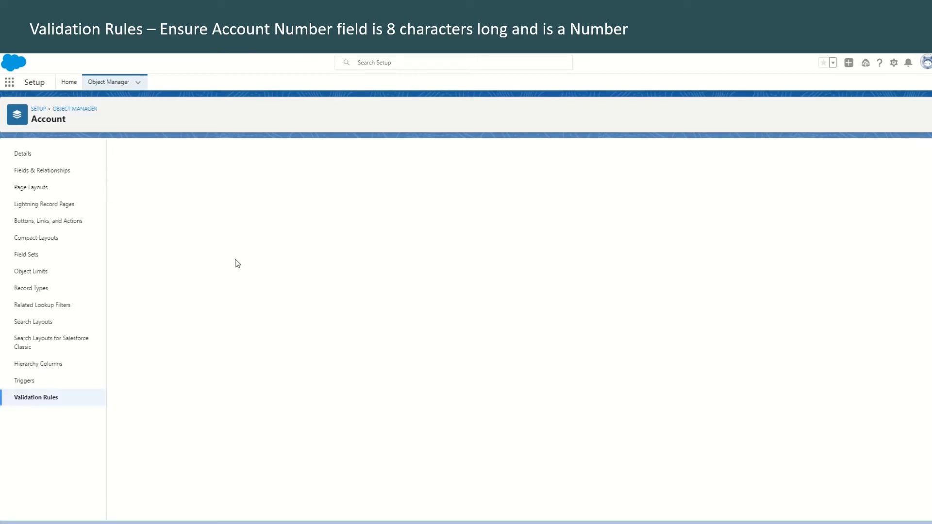
text(Account_Number_8_Characters)
key(Tab)
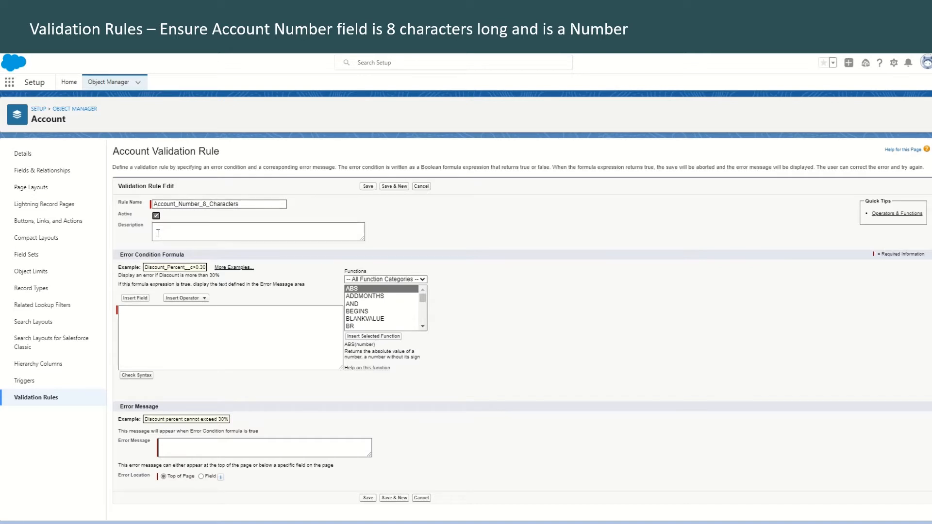
key(Tab)
key(Tab)
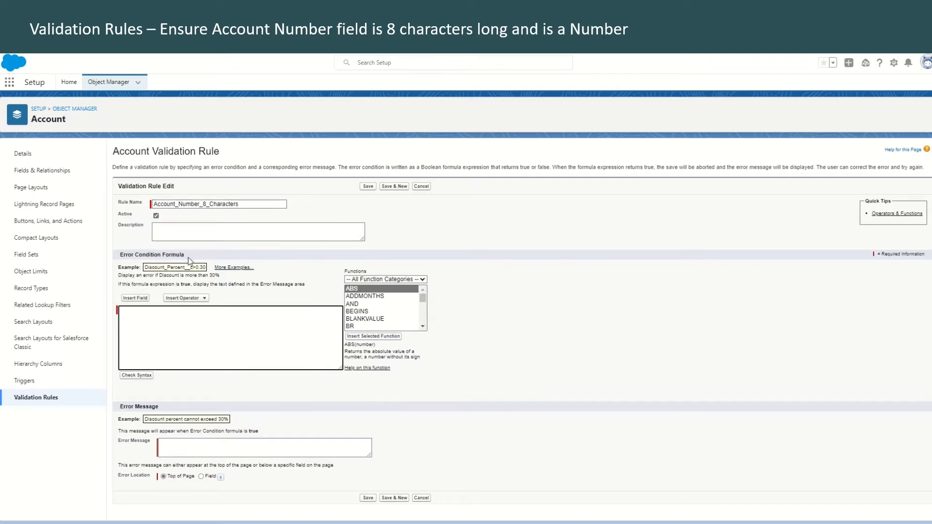
Insert the LEN text function into the error condition formula.
click(391, 280)
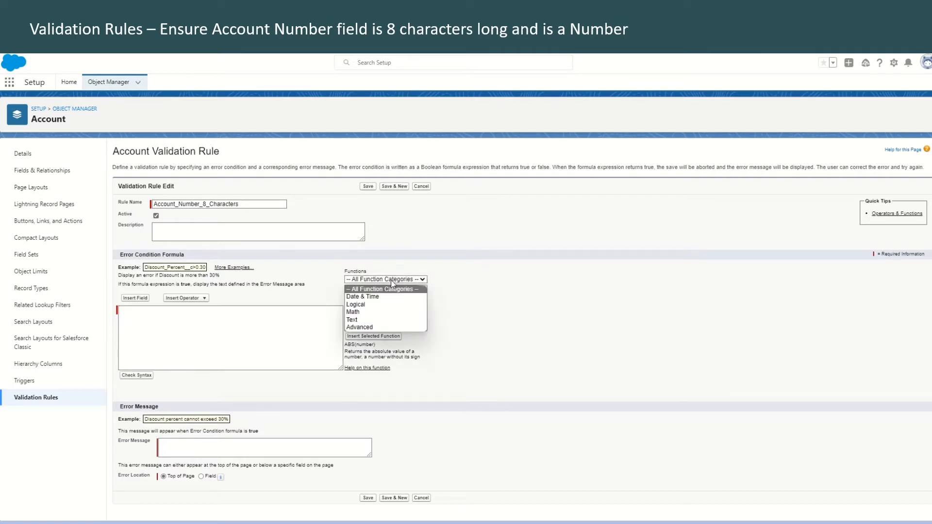
click(382, 318)
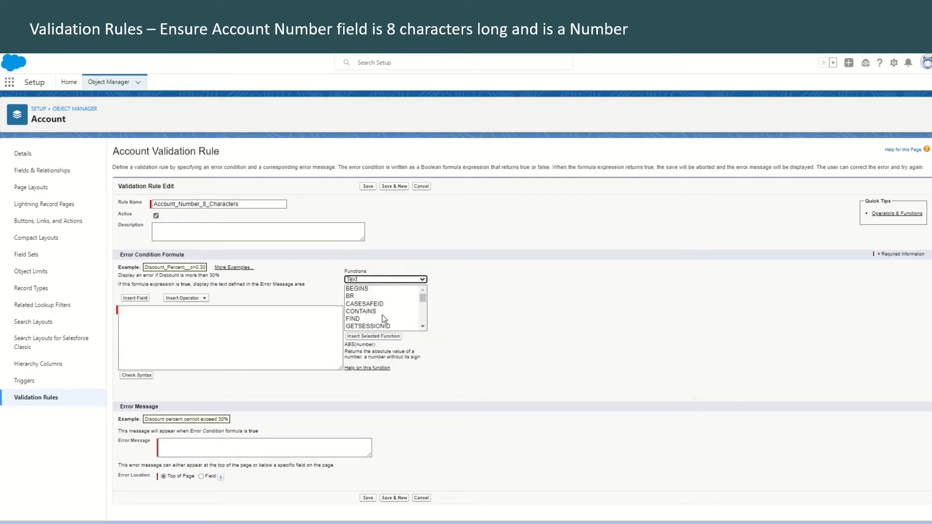
scroll(387, 315, down, 2)
click(364, 301)
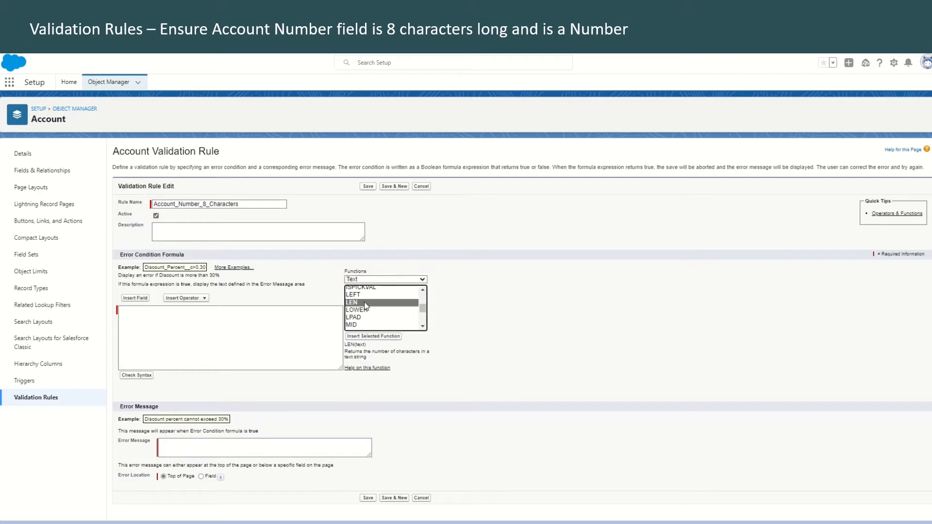
click(373, 336)
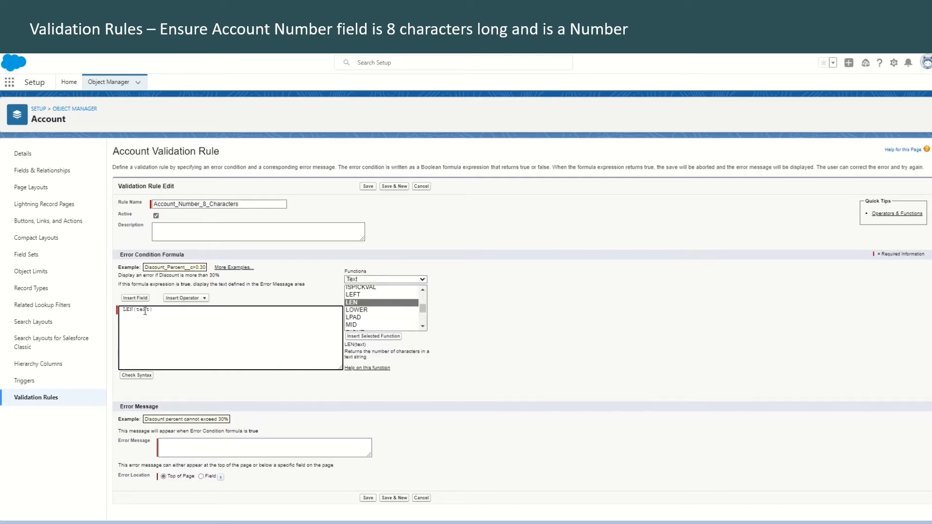
Use the Account Number field as the LEN argument and complete the condition with != 8.
double_click(145, 311)
click(140, 298)
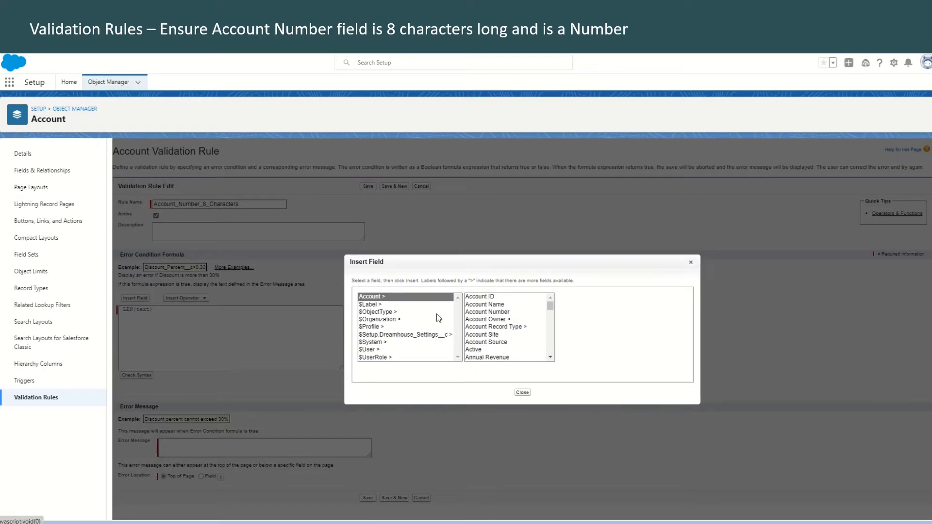
click(497, 312)
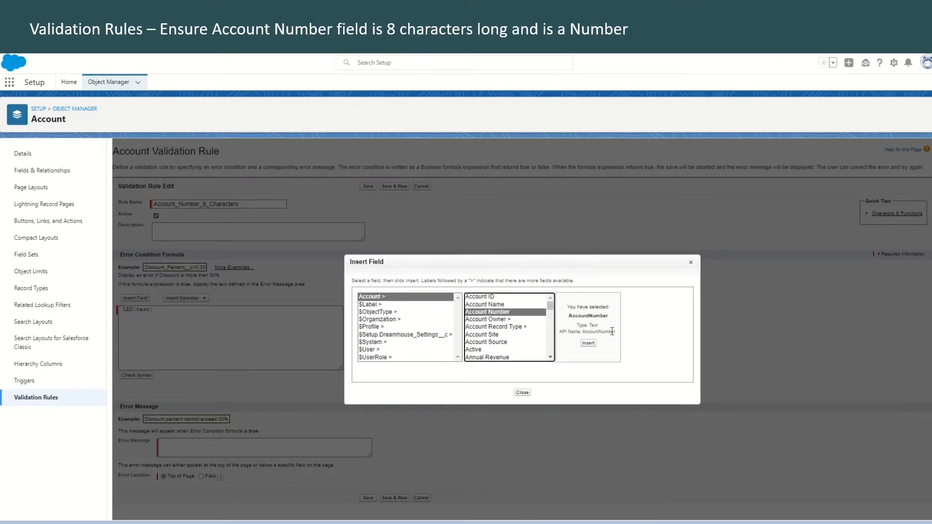
click(593, 346)
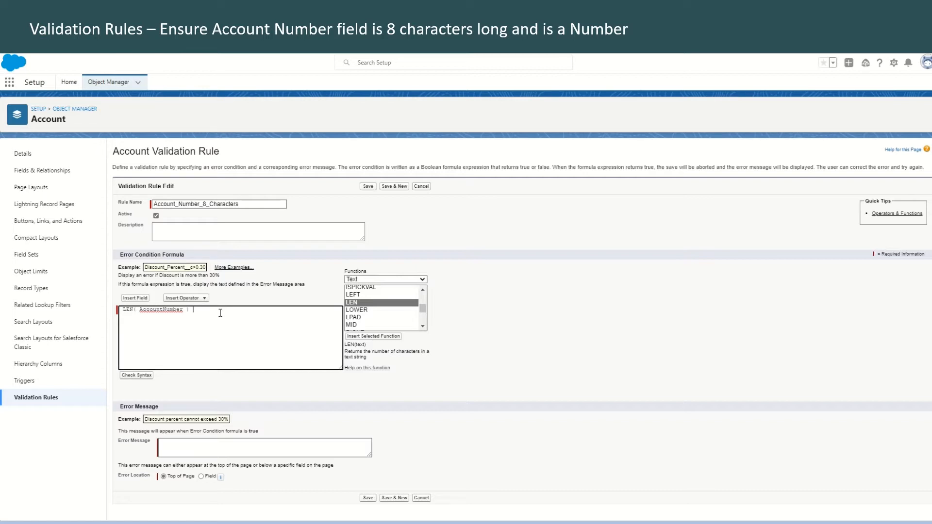
text(!= 8)
drag(124, 310, 217, 311)
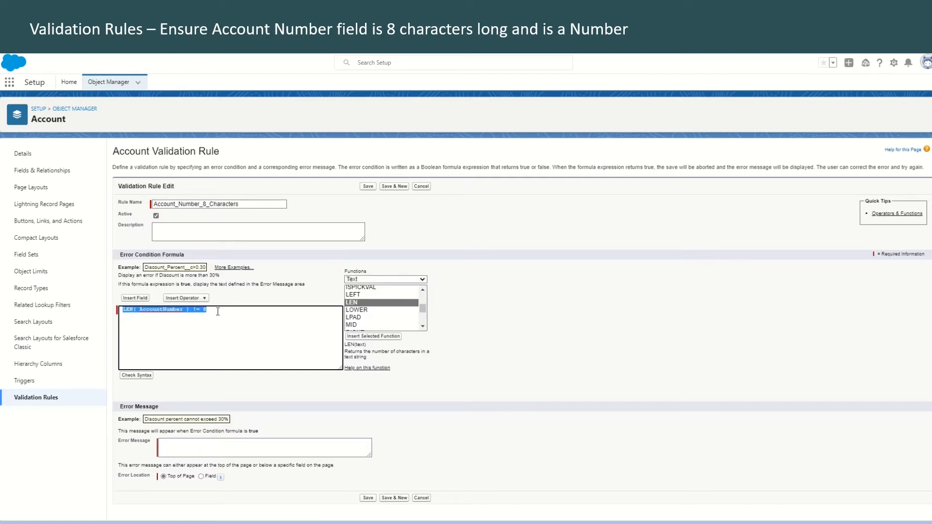
Set the error message to "Account number must be 8 characters long" and its location to the Account Number field.
click(194, 447)
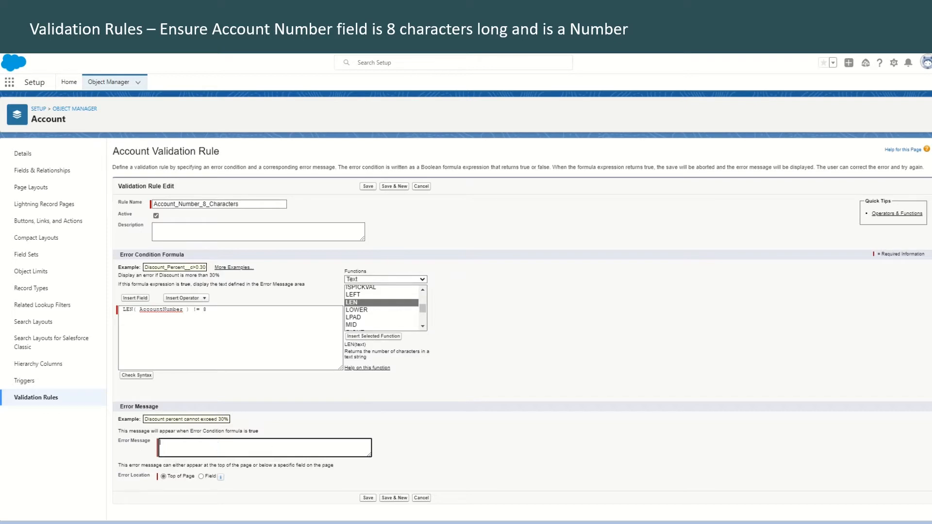
text(Account number must be 8 characters long)
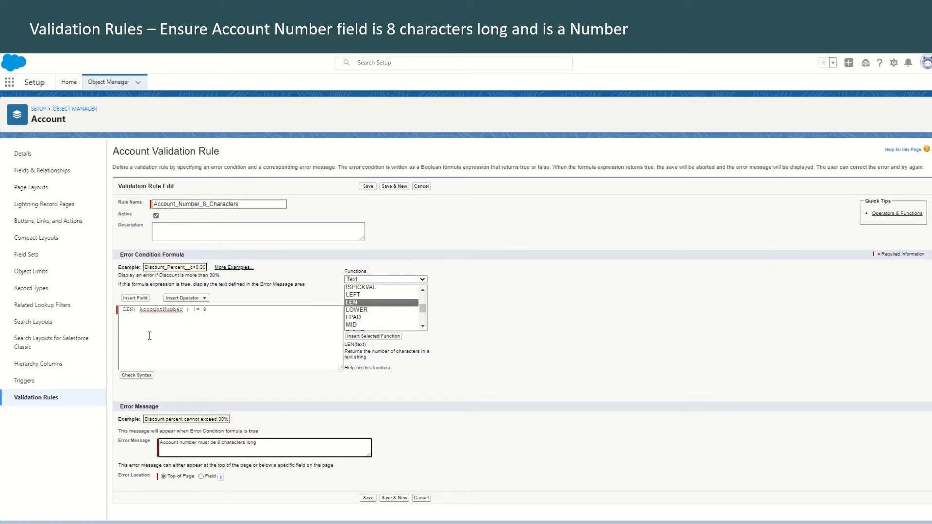
click(201, 477)
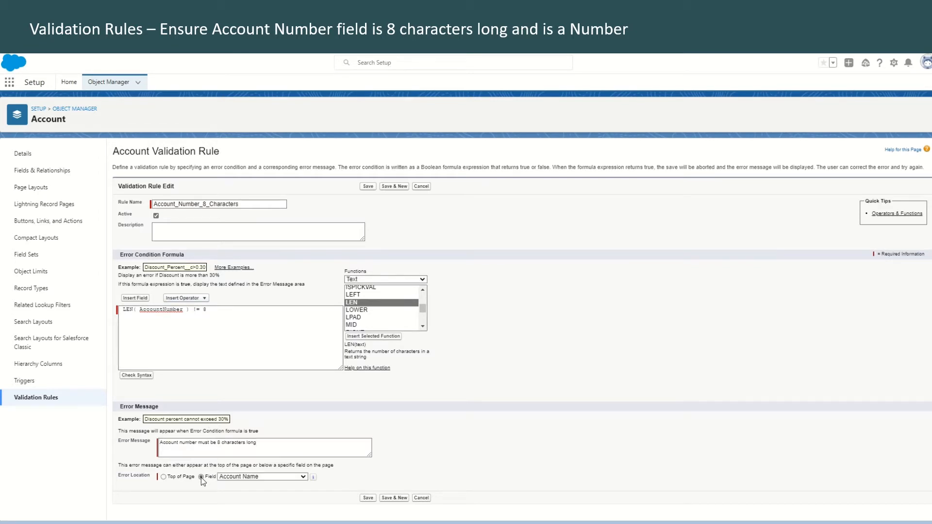
click(251, 477)
click(279, 335)
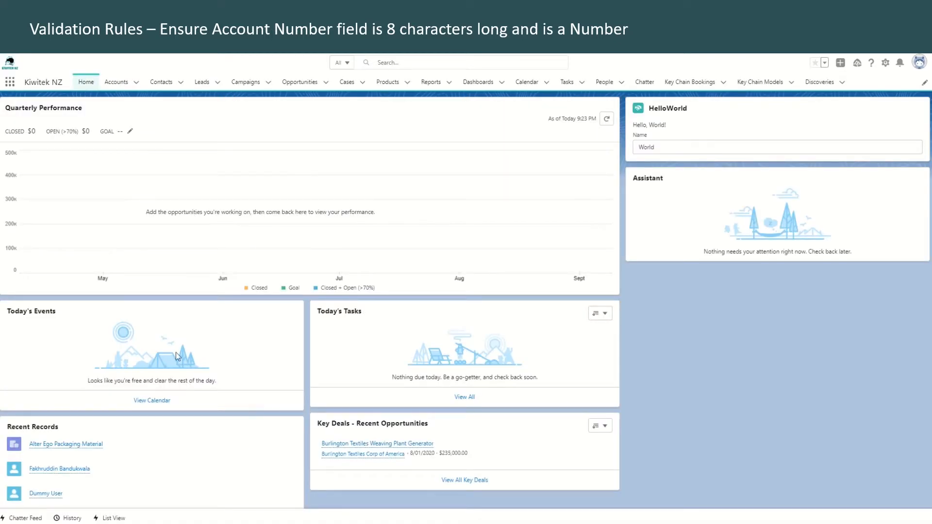
Edit the Alter Ego Packaging Material account in Kiwitek NZ and try to save it with an empty account number.
click(116, 82)
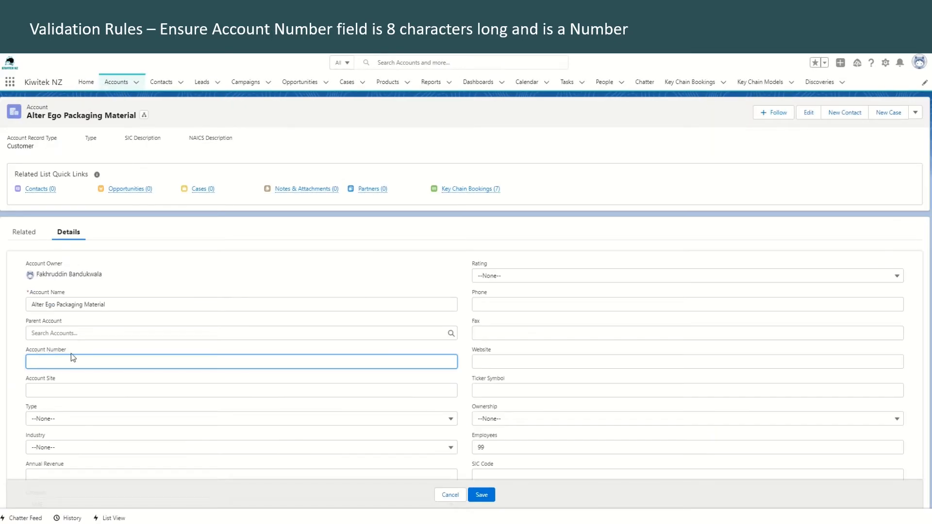
click(486, 495)
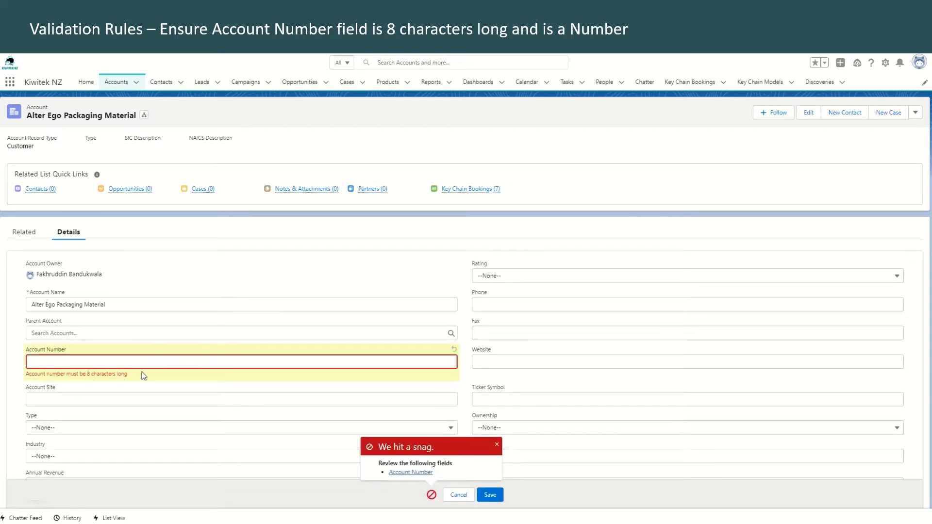
Enter an account number made of four digits followed by four letters, save the account and check the stored value.
click(160, 359)
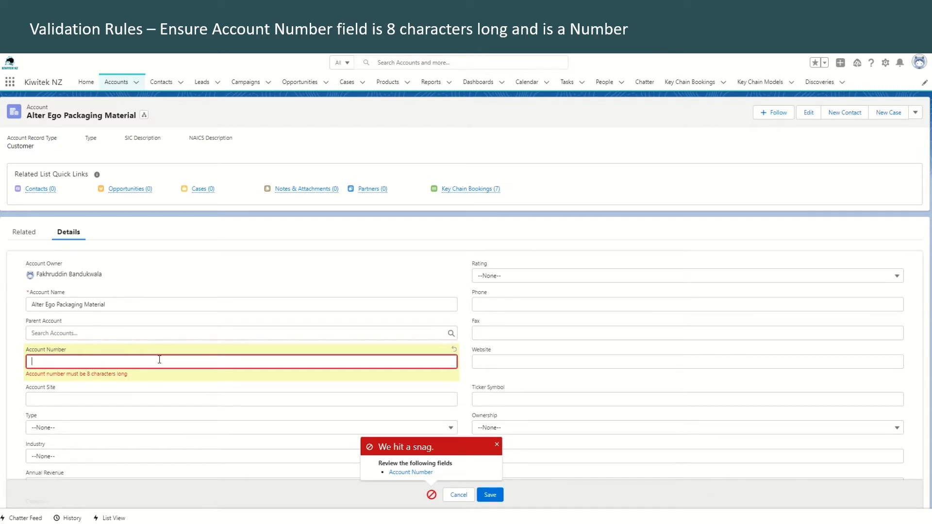
text(1234)
drag(79, 374, 147, 380)
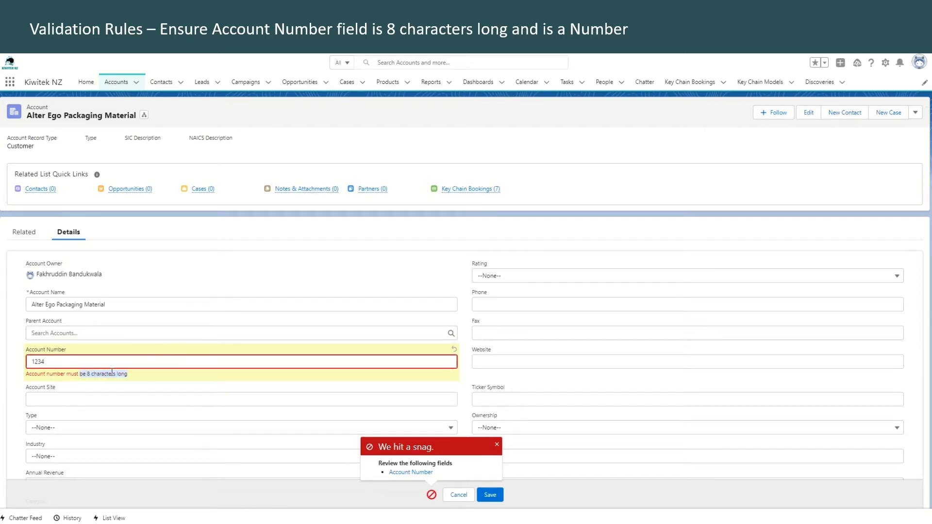
click(75, 364)
text(A)
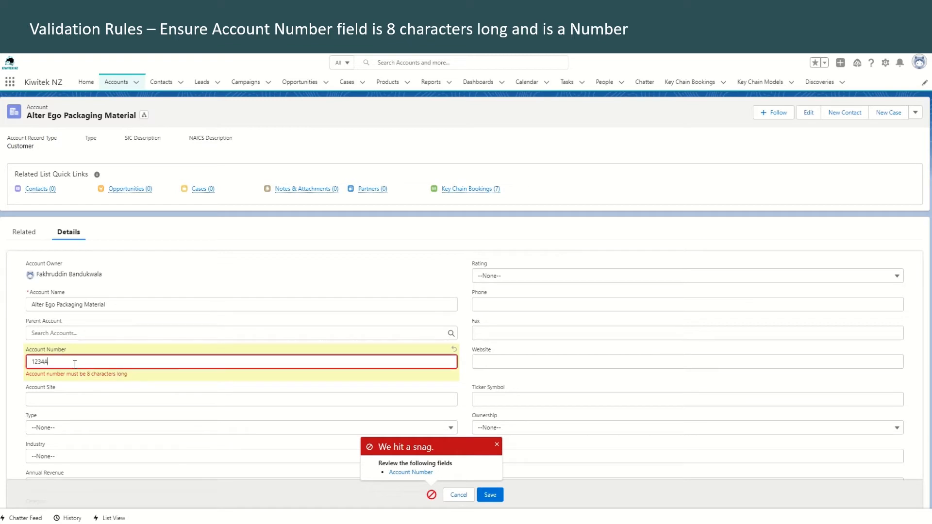
text(BCD)
click(493, 494)
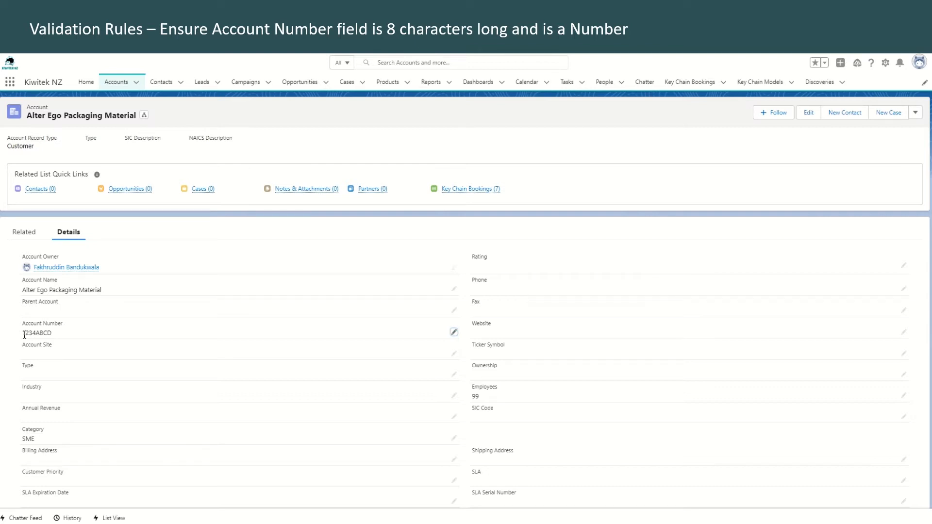
drag(24, 335, 57, 339)
drag(37, 335, 55, 337)
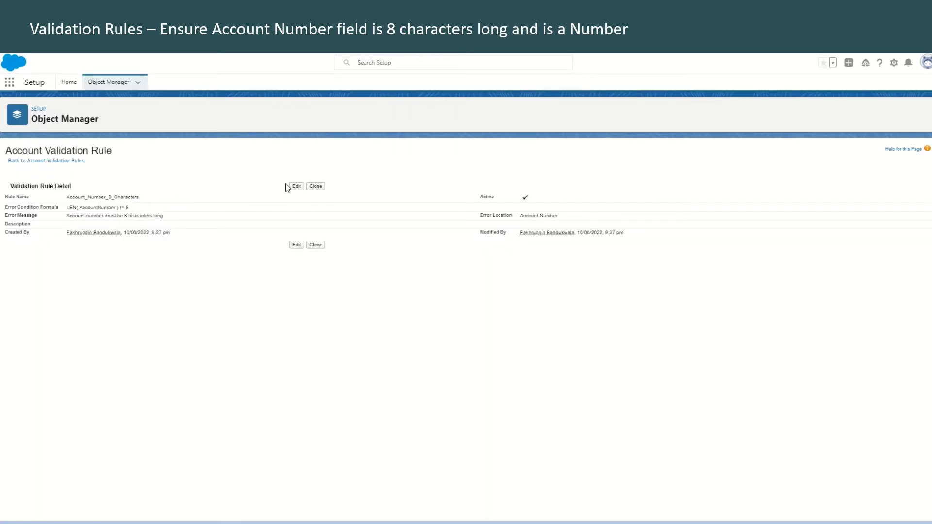
Reopen the Account_Number_8_Characters rule for editing and add the logical NOT function to its error condition formula.
click(294, 186)
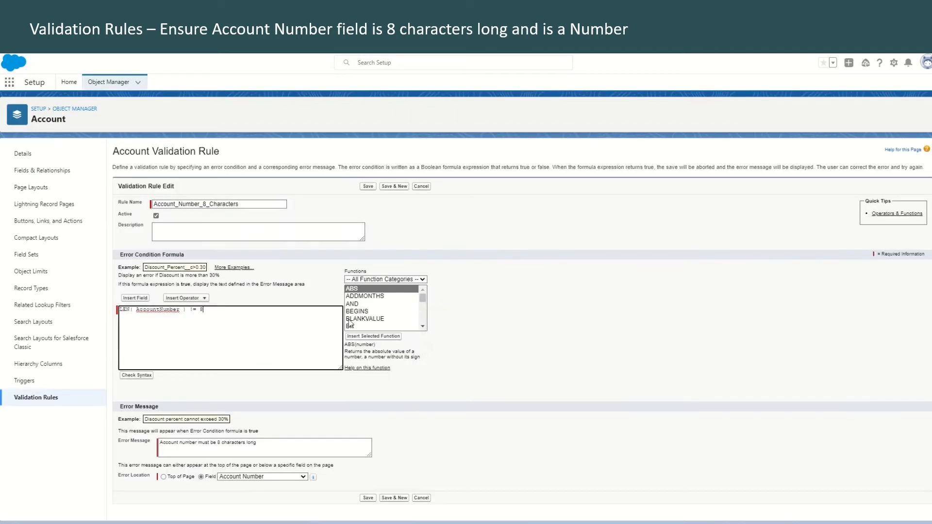
key(Return)
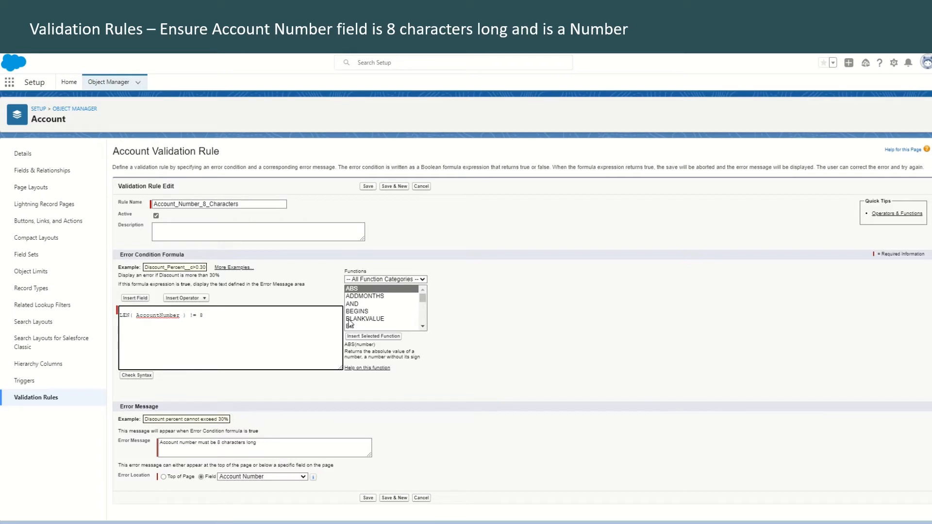
click(404, 279)
click(380, 306)
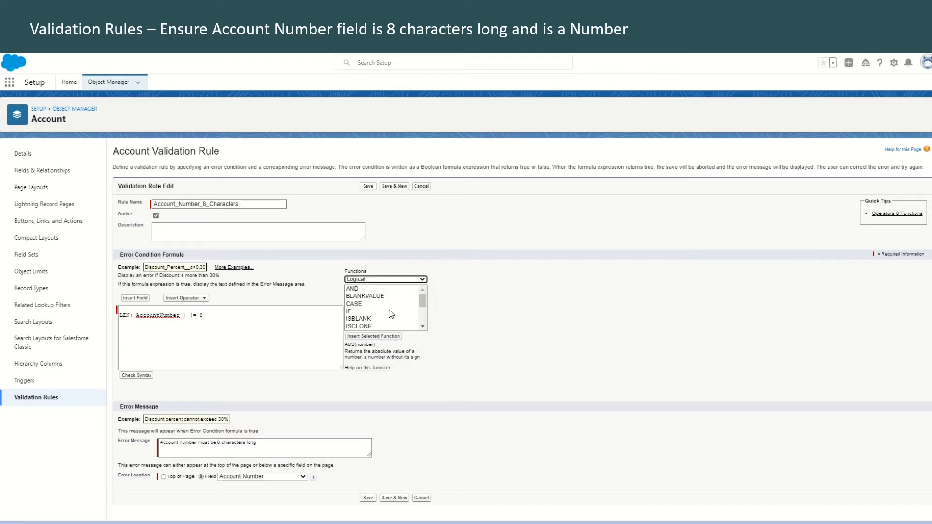
scroll(391, 310, down, 3)
scroll(393, 313, down, 1)
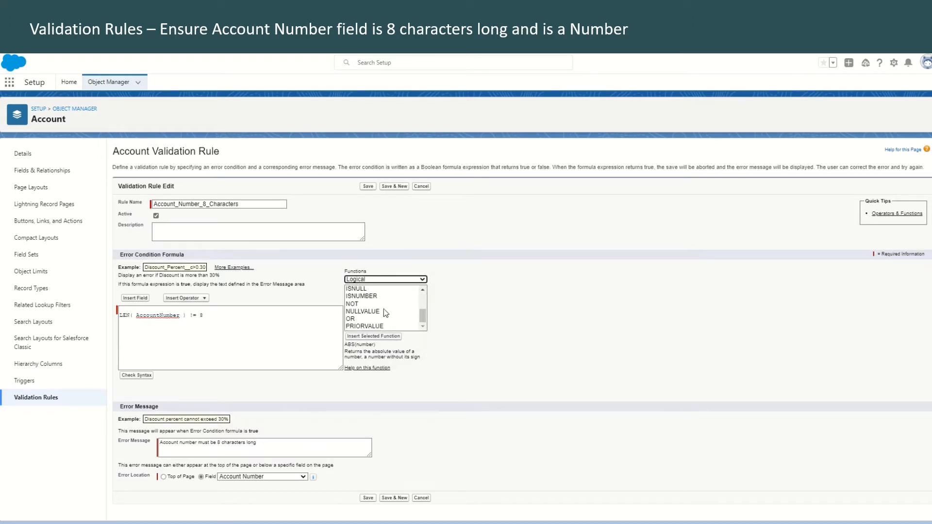
click(376, 305)
click(374, 336)
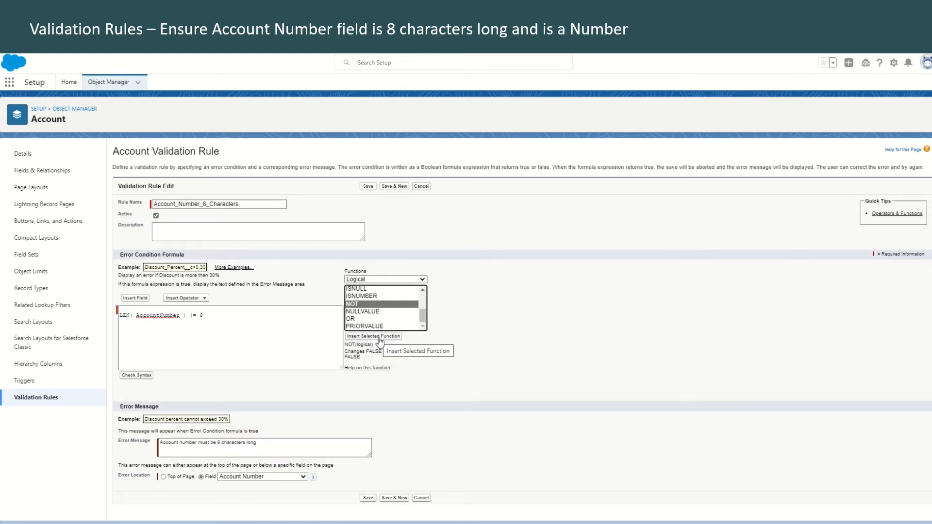
Replace the NOT argument with ISNUMBER applied to the Account Number field.
double_click(147, 328)
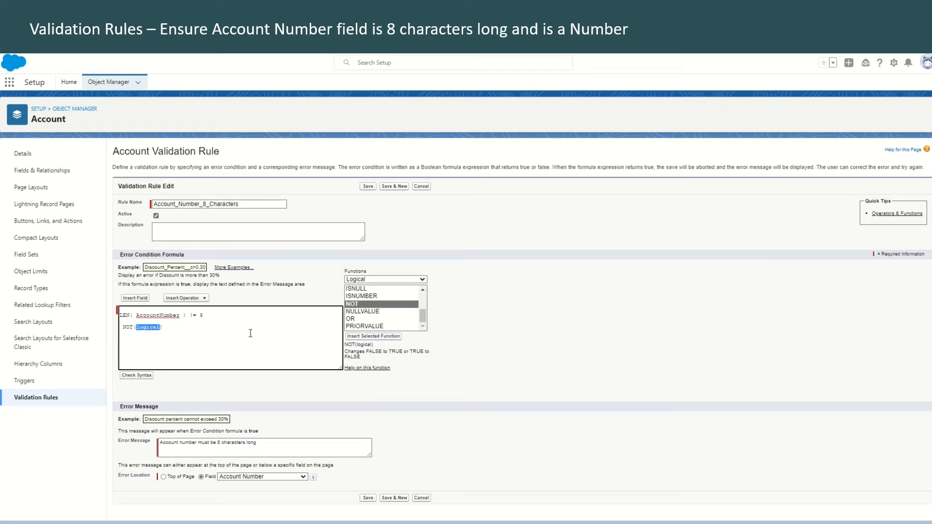
double_click(377, 295)
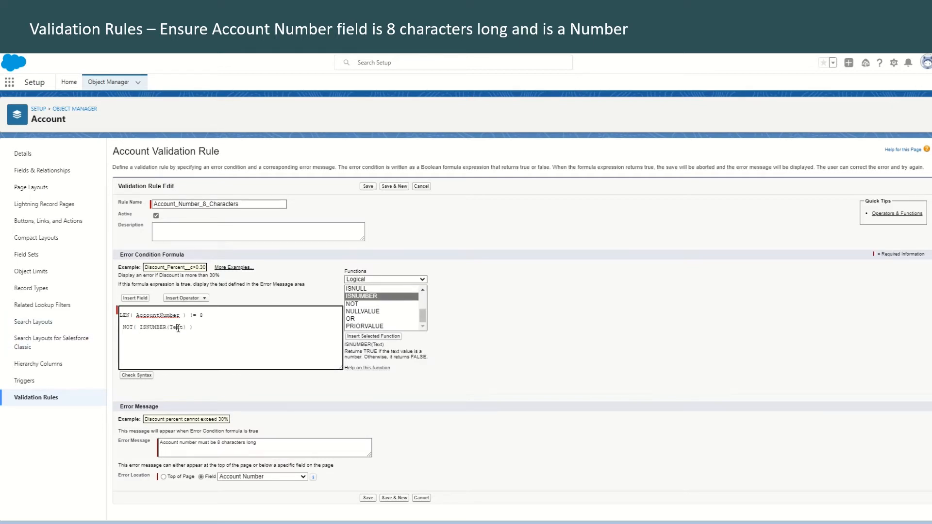
double_click(178, 328)
click(135, 298)
click(495, 315)
click(520, 392)
Combine the conditions LEN( AccountNumber ) != 8 and NOT( ISNUMBER( AccountNumber ) ) as the two arguments of an OR function.
click(366, 319)
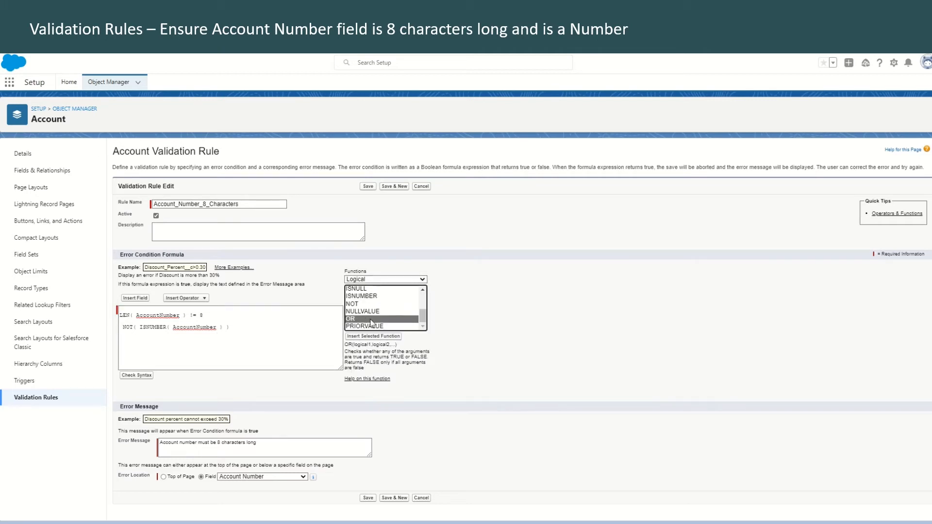
click(373, 336)
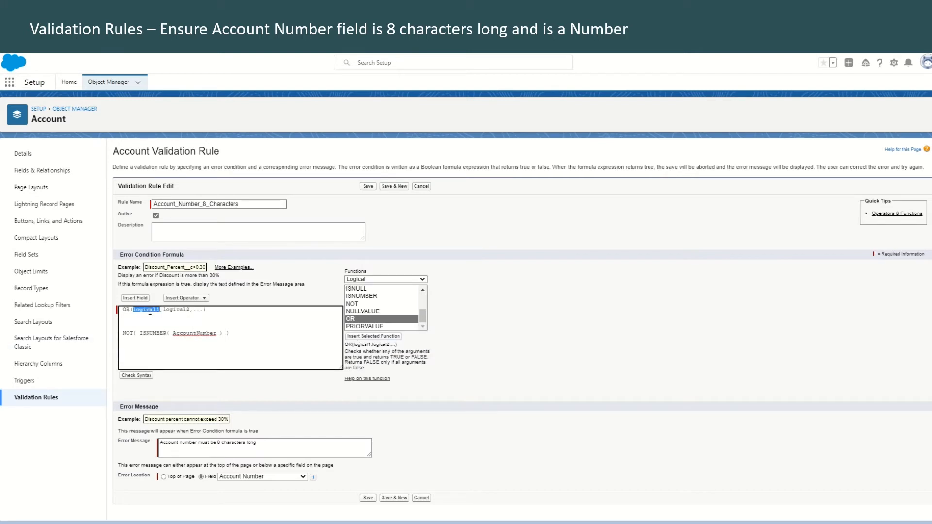
text(LEN( AccountNumber ) != 8)
drag(233, 345, 98, 348)
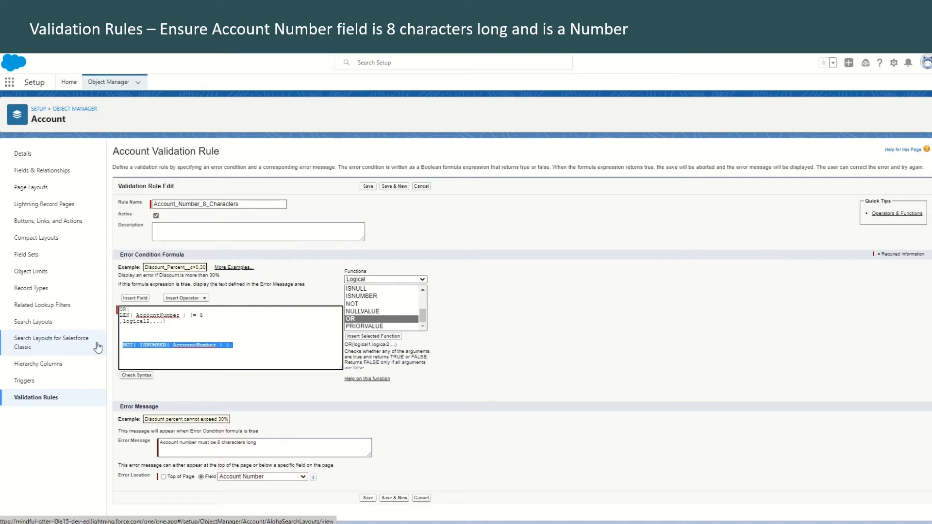
key(ctrl+x)
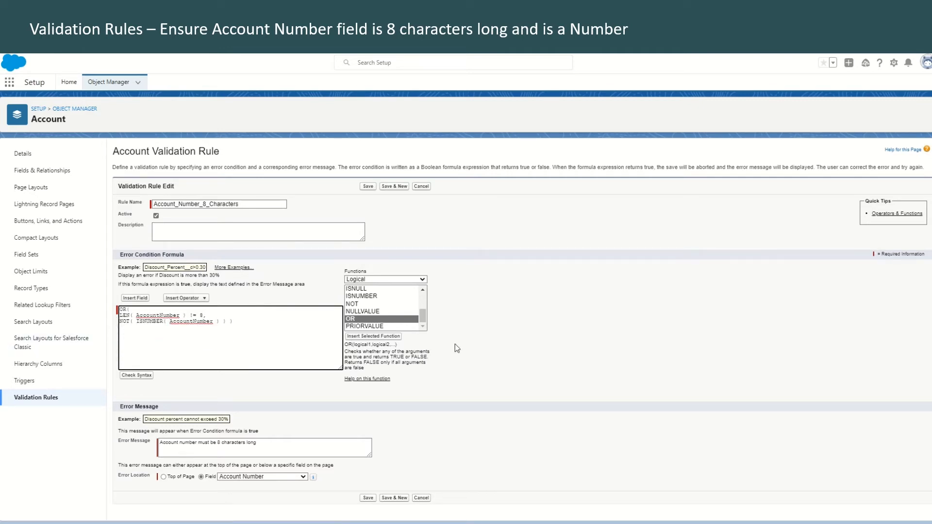
key(shift+Home)
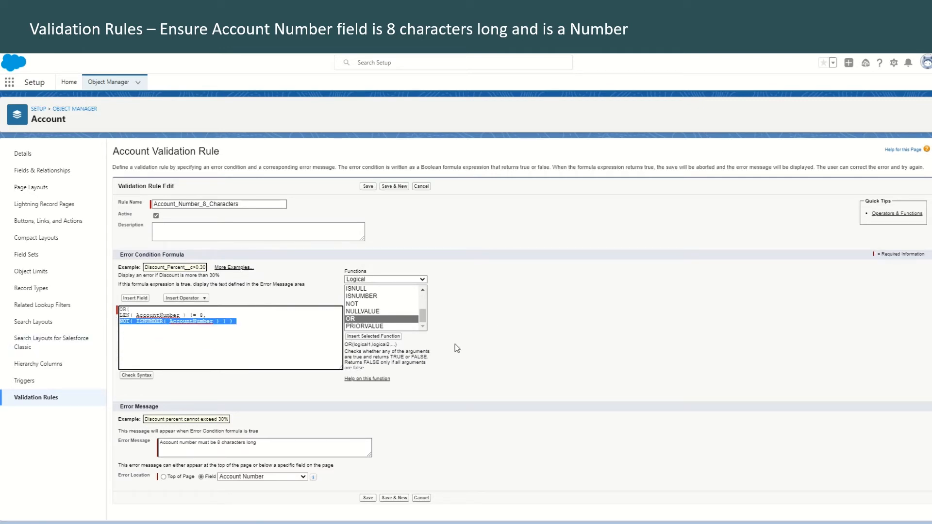
Review the combined OR formula in the error condition and check its syntax.
key(End)
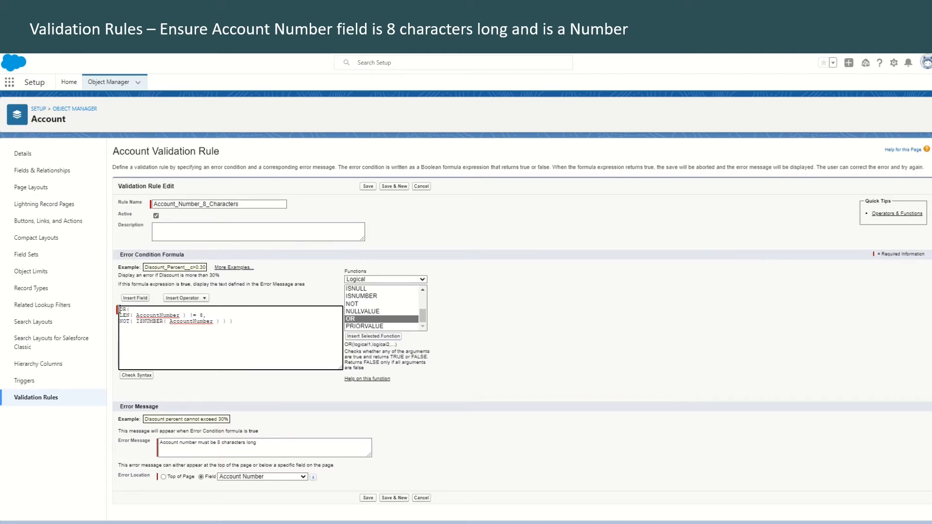
drag(120, 309, 242, 321)
double_click(218, 321)
click(137, 376)
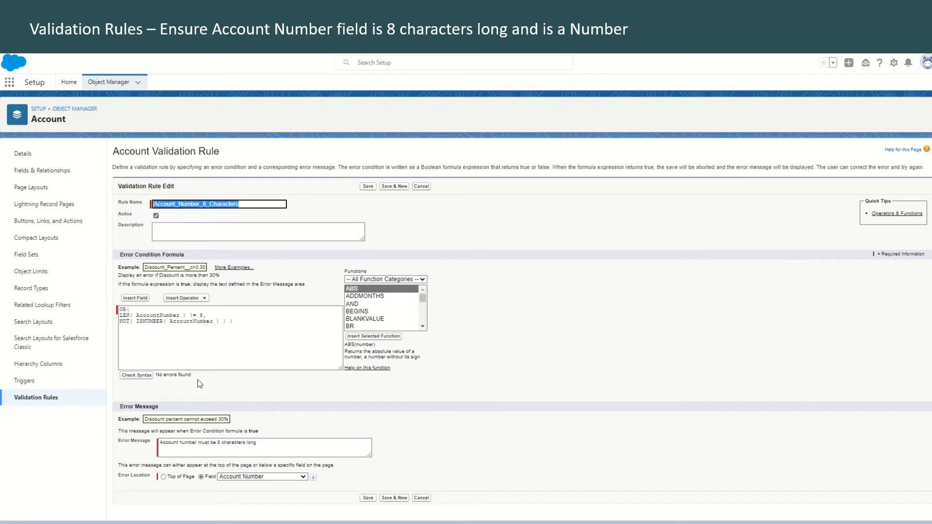
Change the rule's error message to "Account number must be numeric and 8 characters long" and save the rule.
drag(198, 367, 94, 294)
click(169, 321)
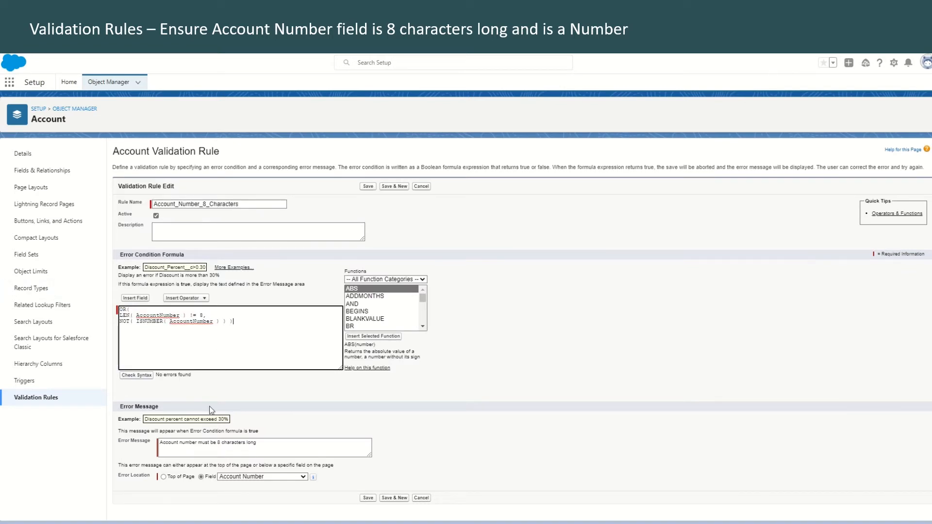
click(218, 444)
text(numeric and)
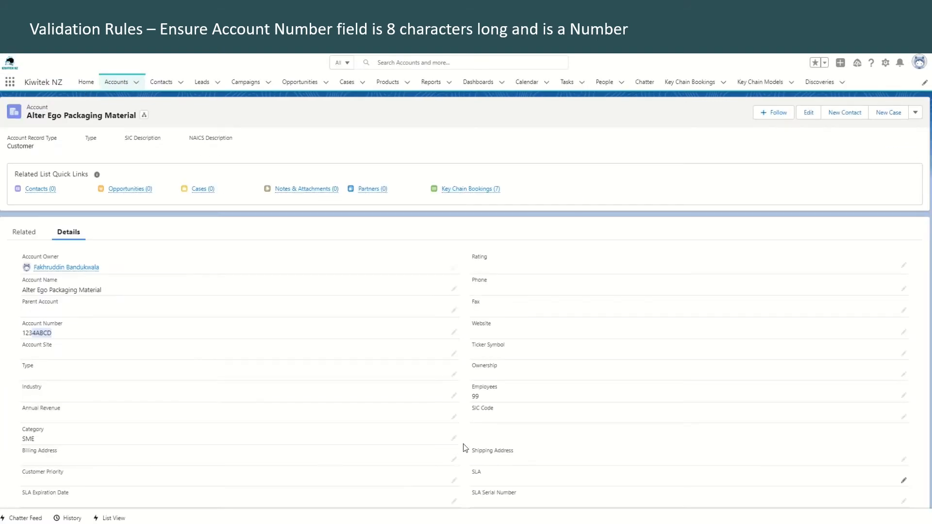
Try saving the Alter Ego Packaging Material account with letters in its account number, and replace those letters with four digits and save again.
click(453, 334)
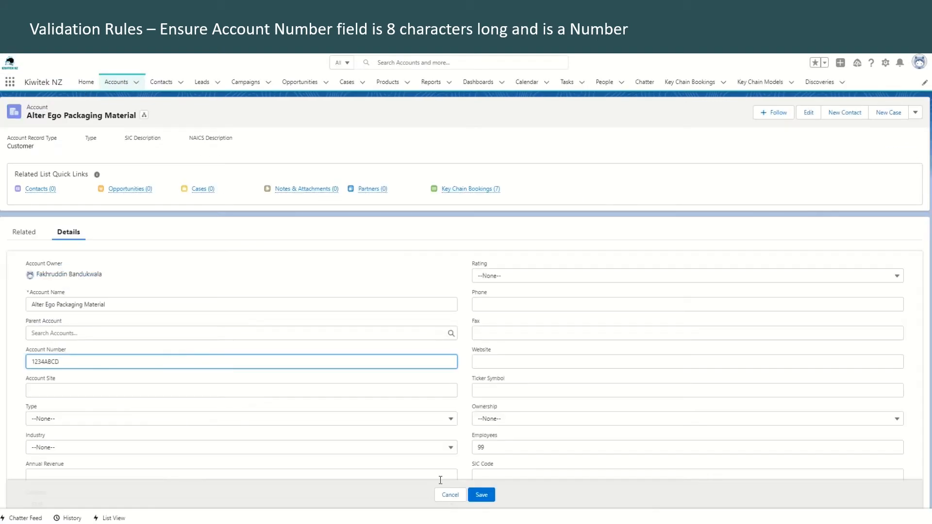
click(486, 495)
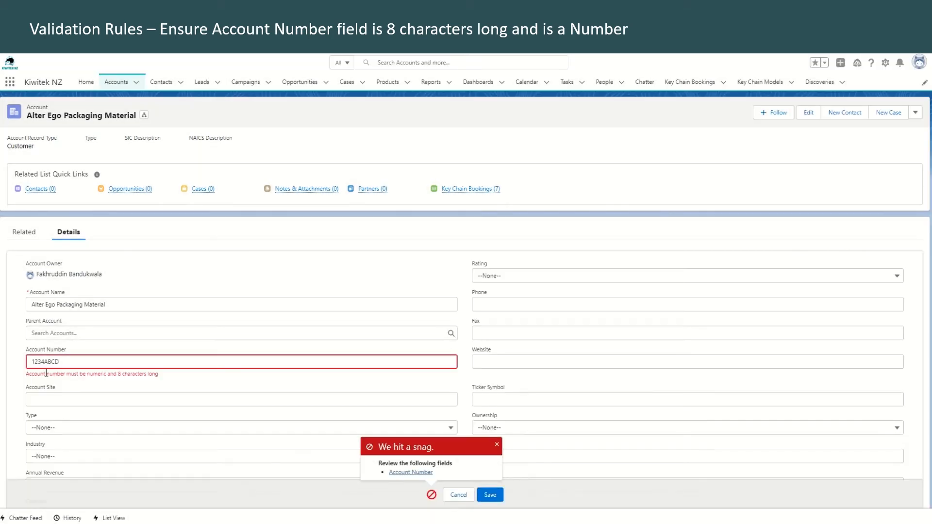
click(44, 362)
drag(44, 362, 75, 363)
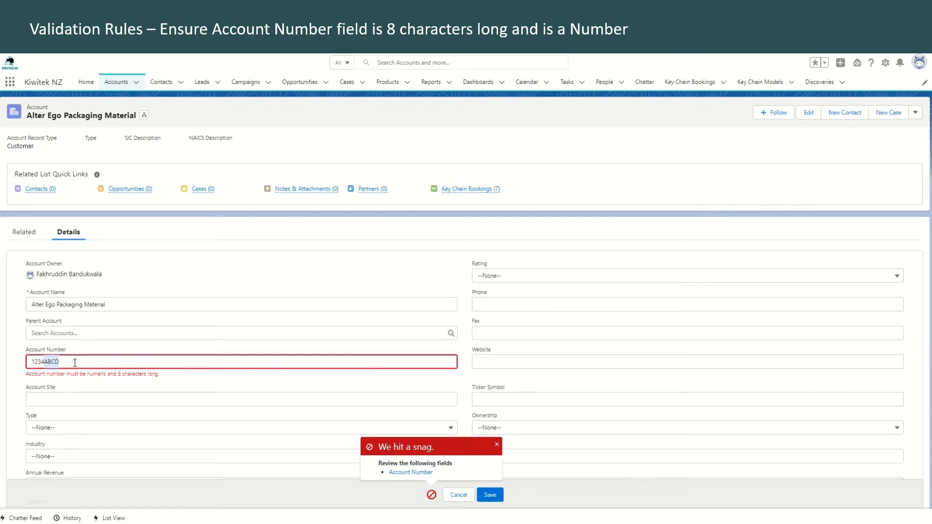
text(1234)
click(490, 495)
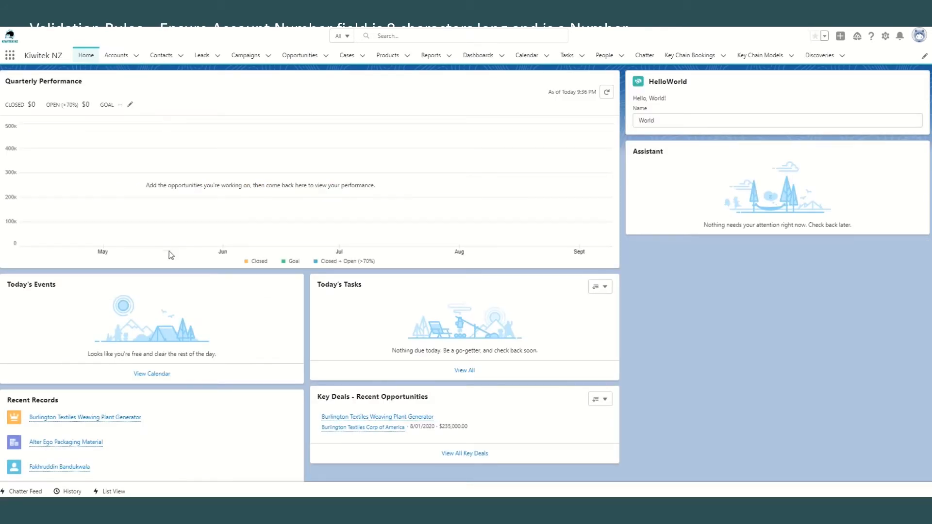
Open the Burlington Textiles Weaving Plant Generator opportunity and examine its Close Date.
click(294, 54)
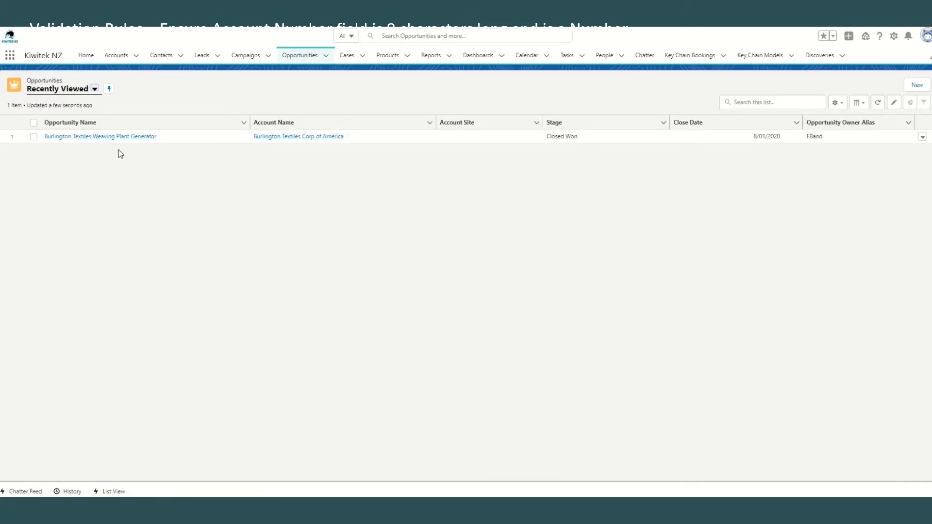
click(116, 136)
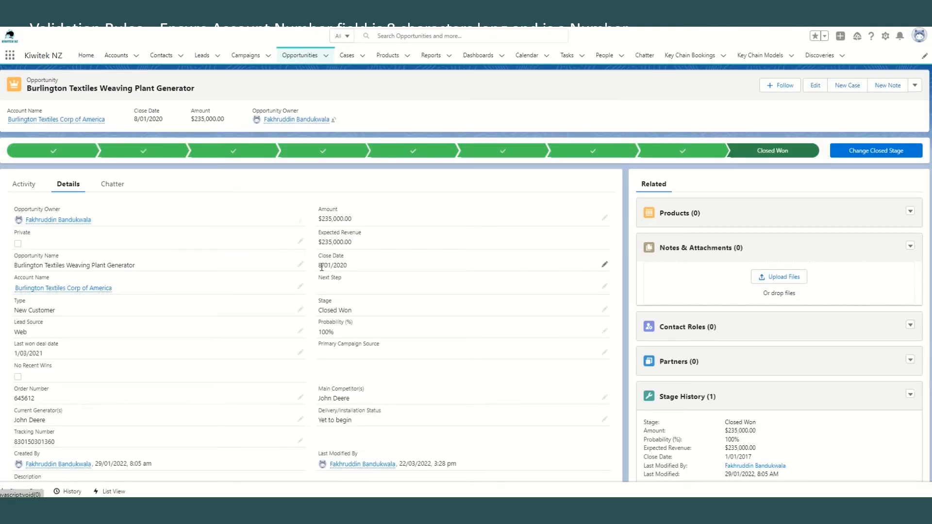
drag(319, 266, 347, 270)
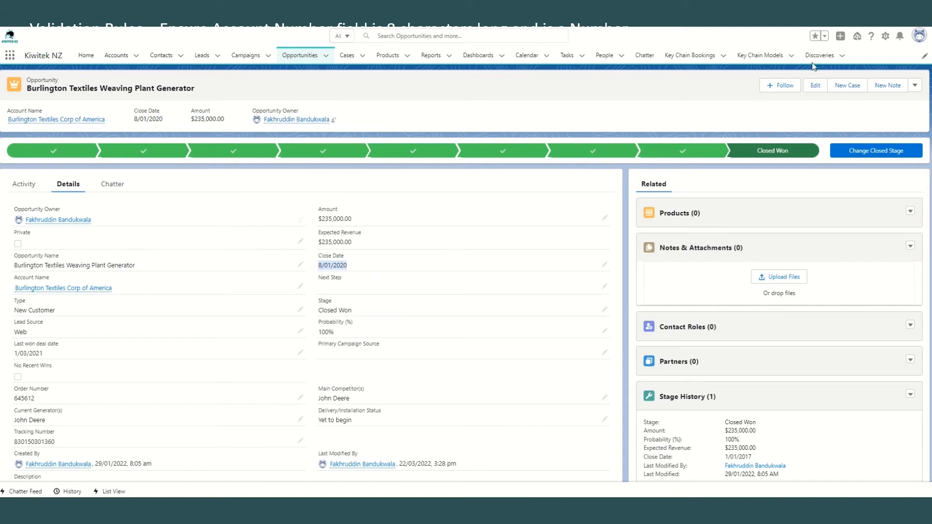
In Setup, create a new validation rule on the Opportunity object and name it Close_Date_must_be_in_current_year.
key(ctrl+Tab)
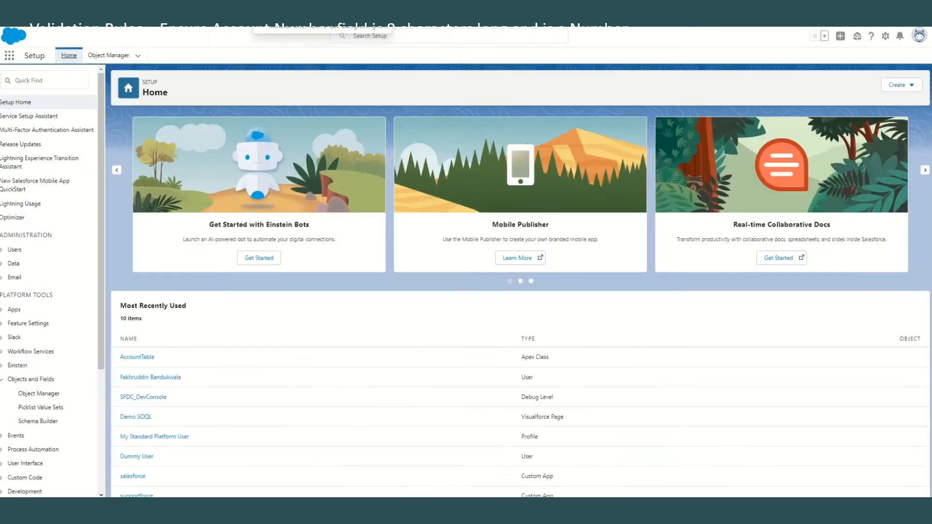
click(108, 55)
scroll(28, 227, down, 15)
click(28, 226)
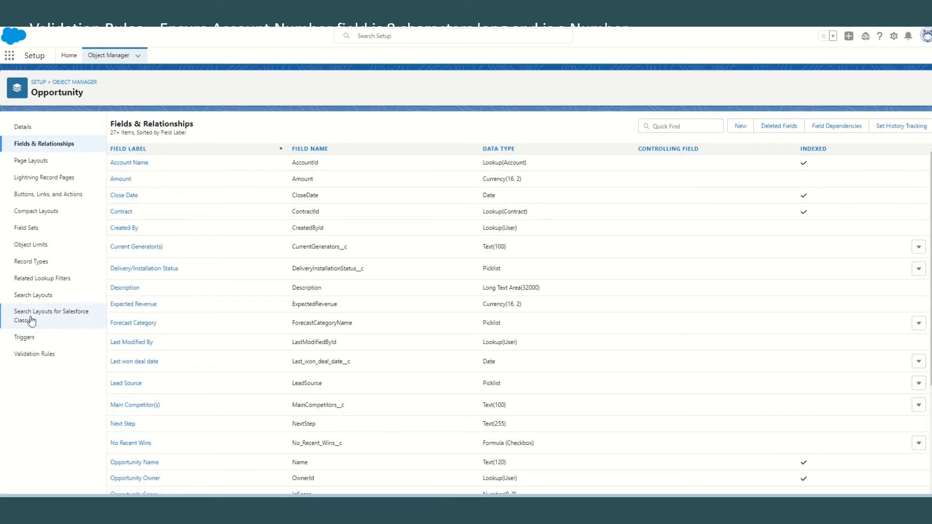
click(36, 355)
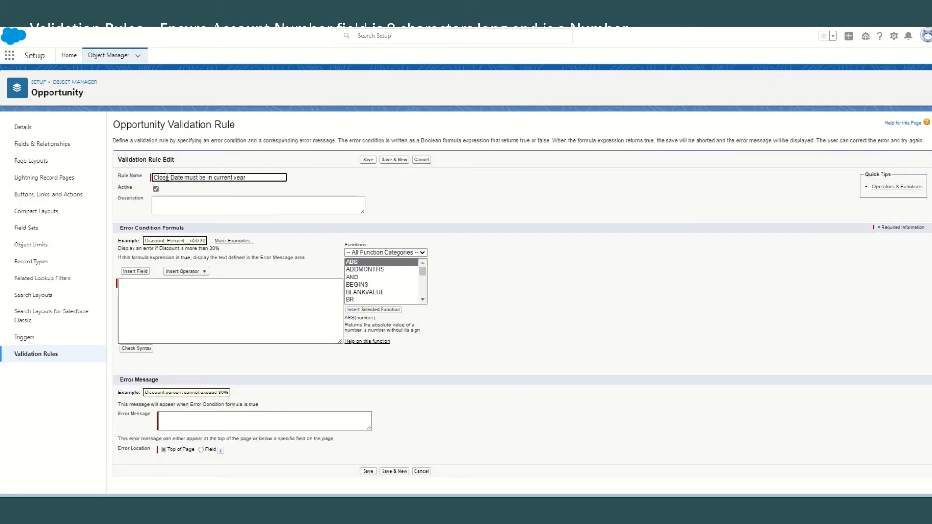
key(Tab)
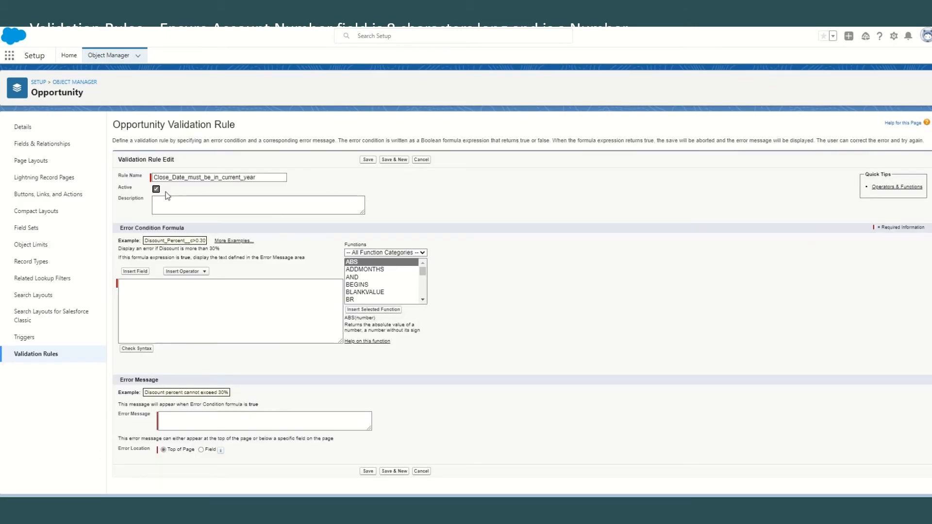
Begin the error condition formula with YEAR( CloseDate ) <>, checking the YEAR function among the Date & Time functions.
click(204, 292)
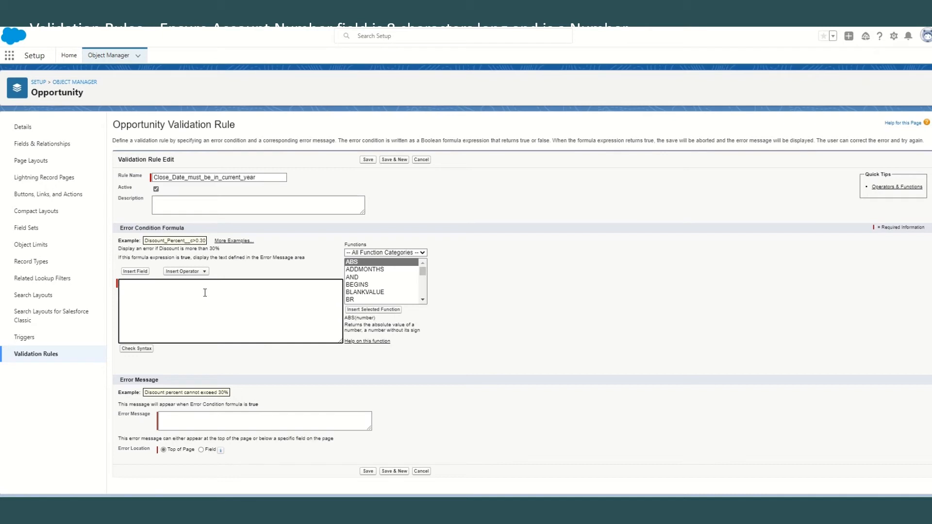
text(CloseDate)
key(ctrl+a)
text(YEAR(CloseDate)
click(403, 253)
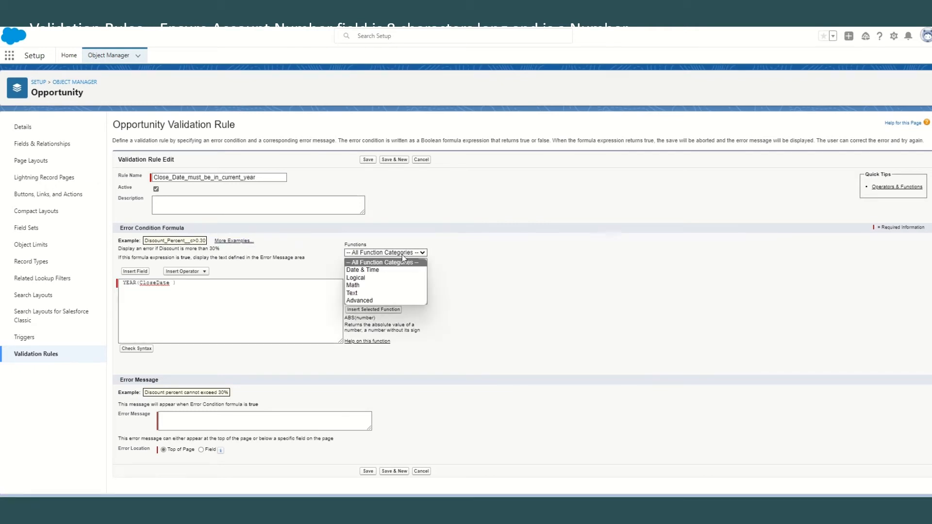
click(387, 268)
scroll(383, 290, down, 5)
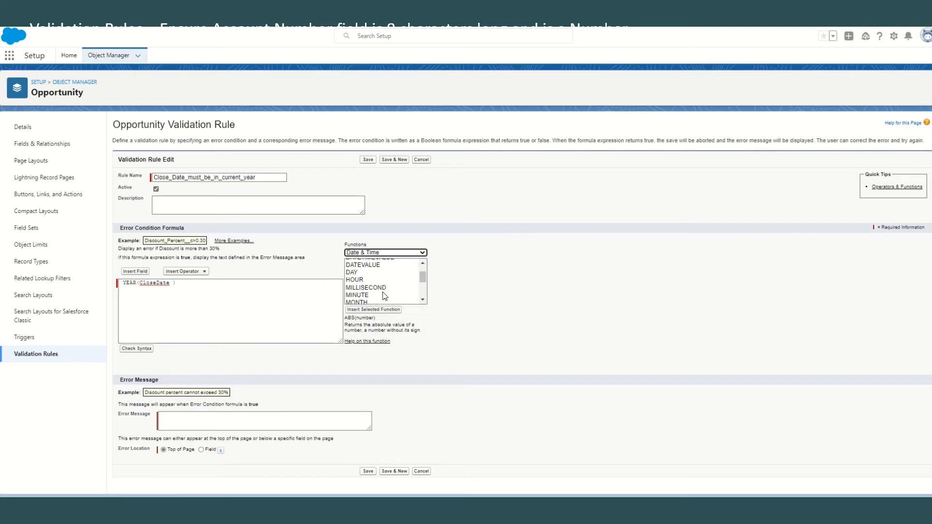
click(378, 300)
click(205, 284)
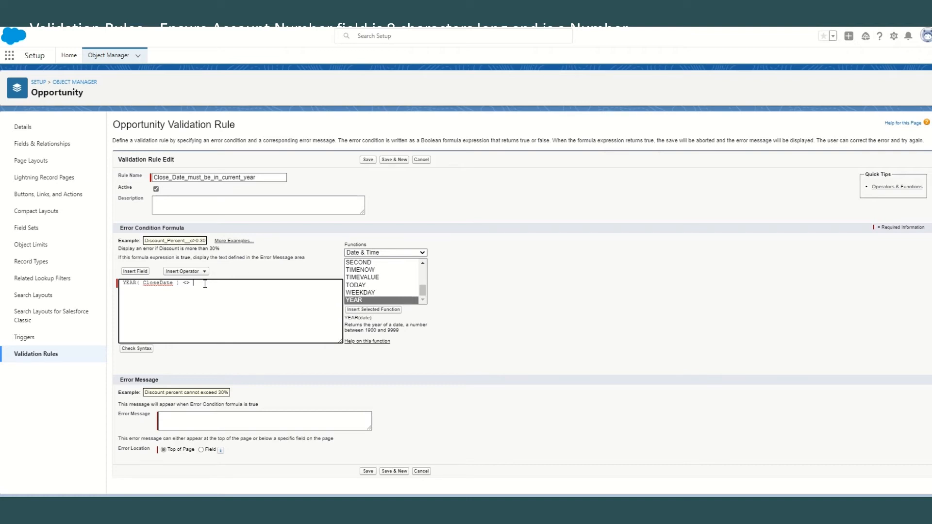
Complete the formula with YEAR( TODAY() ) as the comparison value and check its syntax.
text(YEAR()
click(210, 283)
click(359, 285)
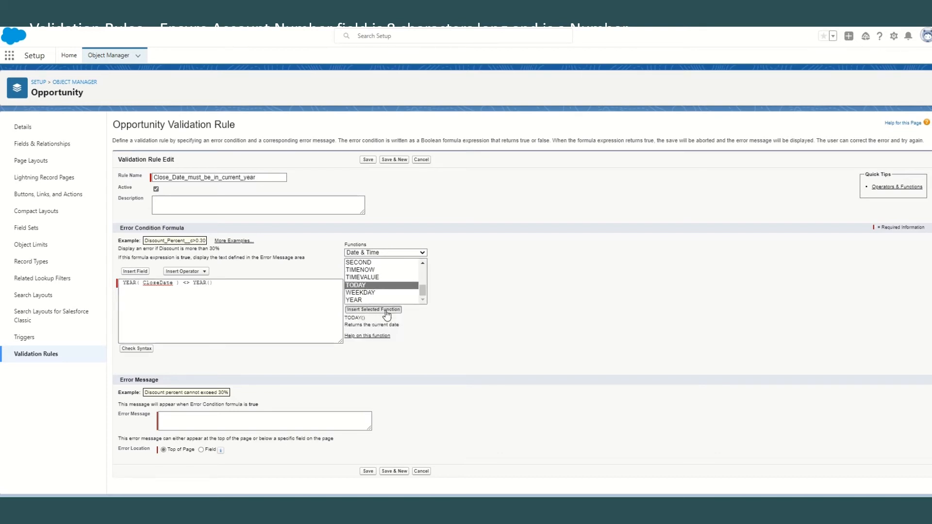
click(374, 310)
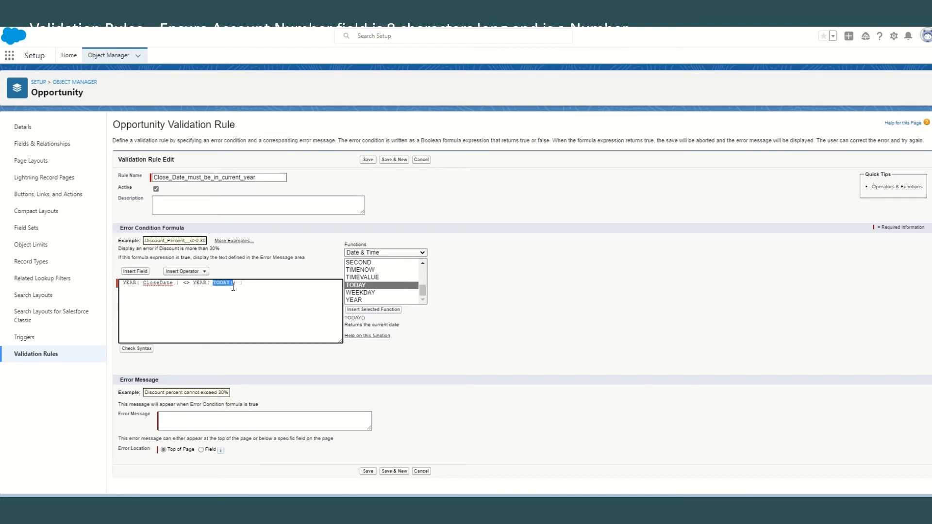
click(136, 349)
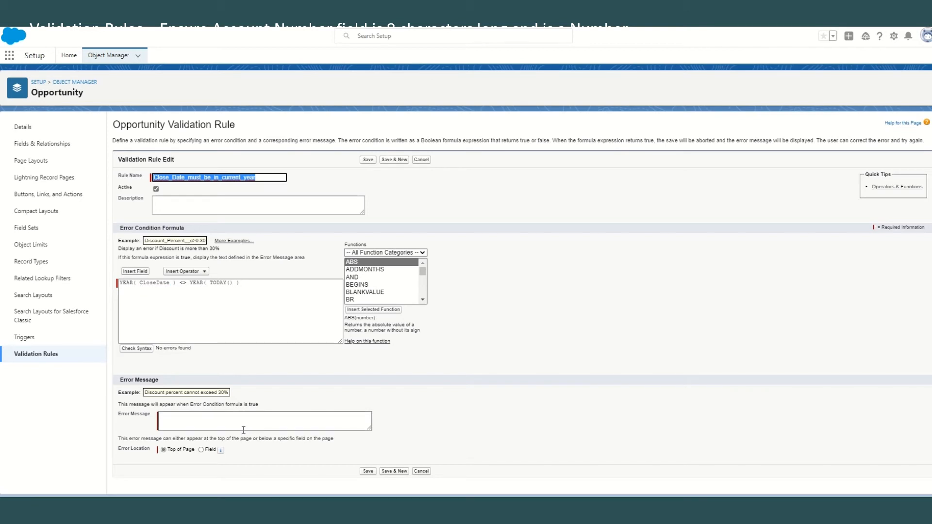
Enter the error message "Date must be in the current year.", place it at the Close Date field and save the rule.
click(211, 421)
text(Date must be in the current year.)
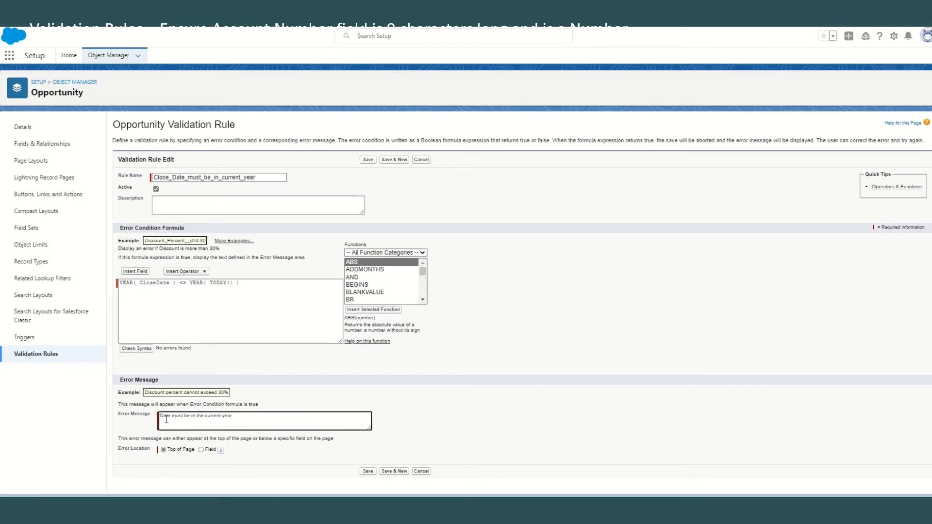
click(202, 450)
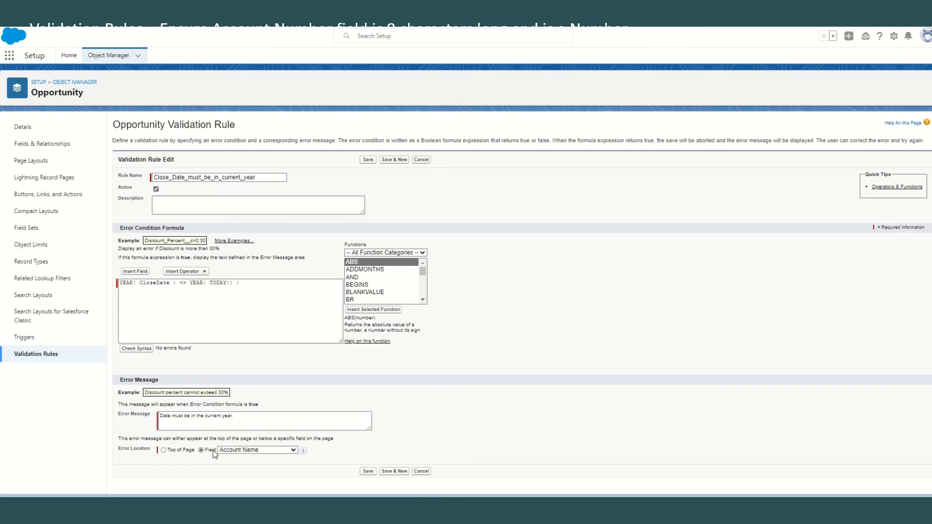
click(257, 450)
click(236, 310)
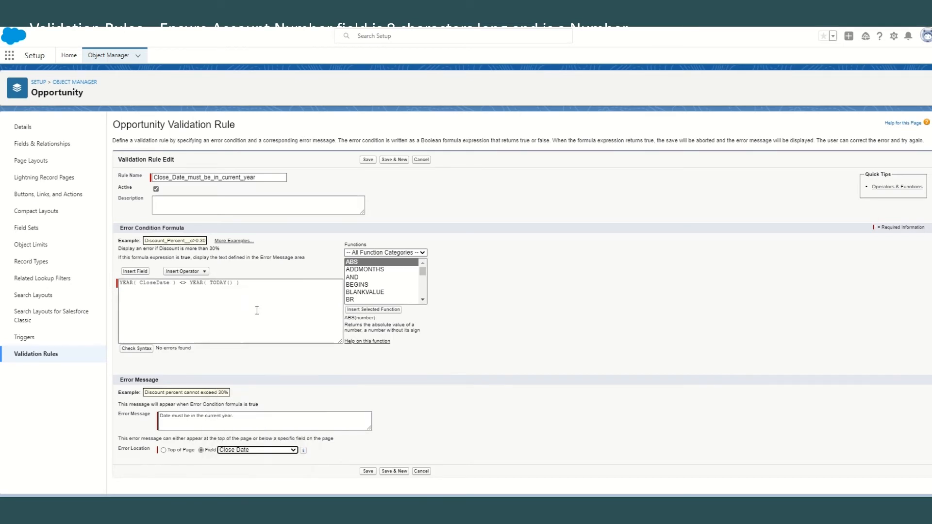
click(368, 470)
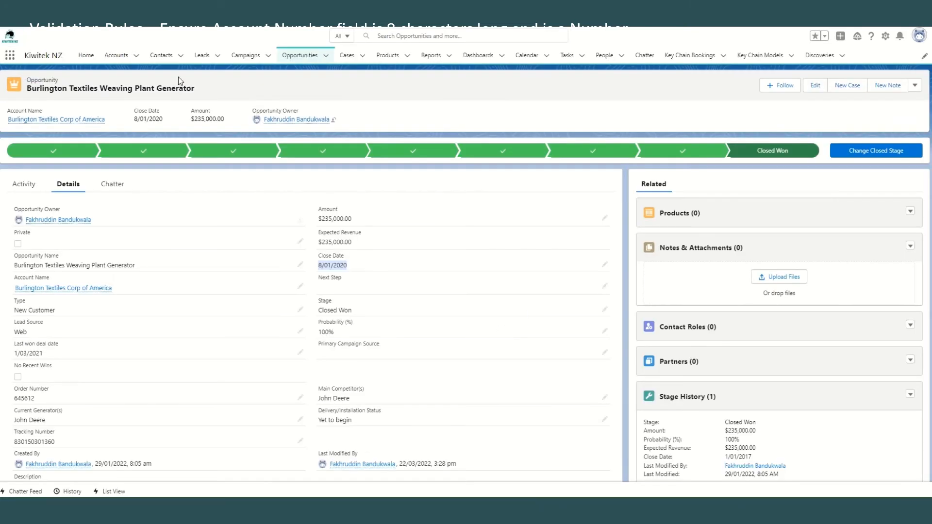
Start a new opportunity named Year validation with its stage set to Prospecting.
click(300, 55)
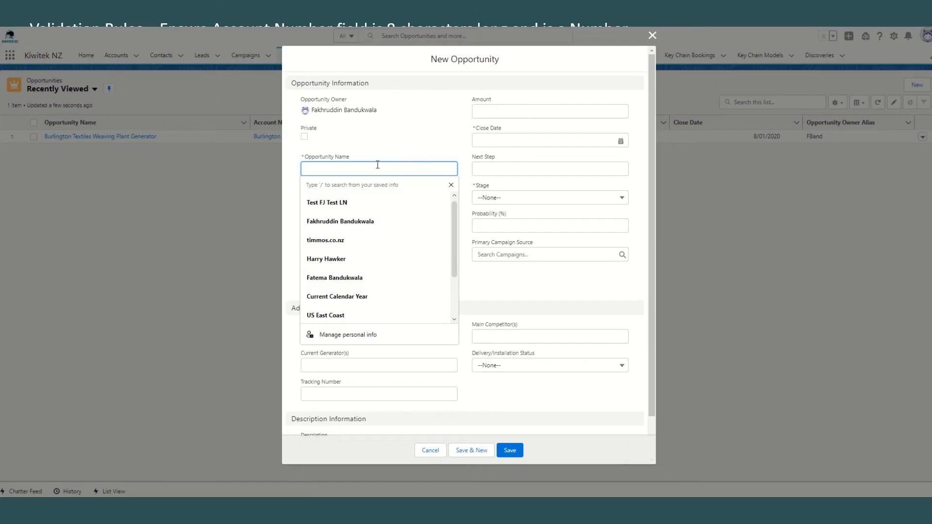
text(Year validation)
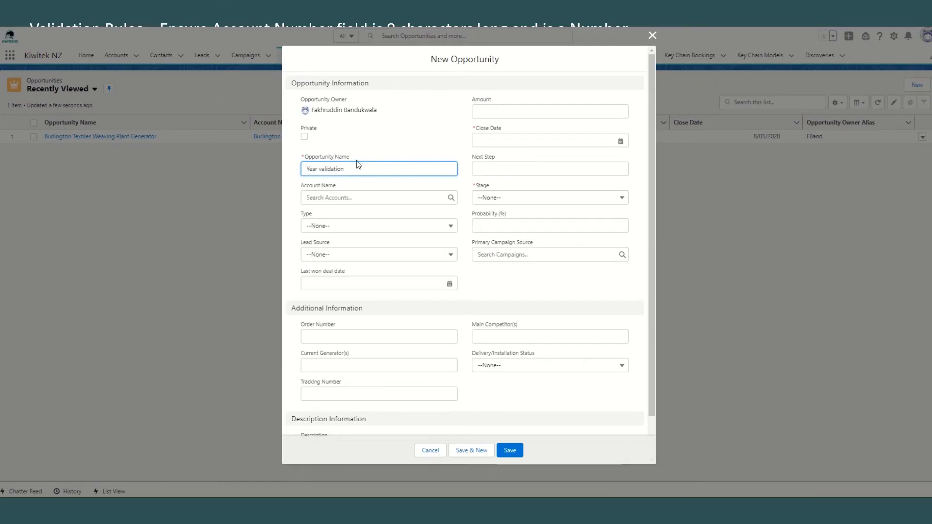
click(504, 199)
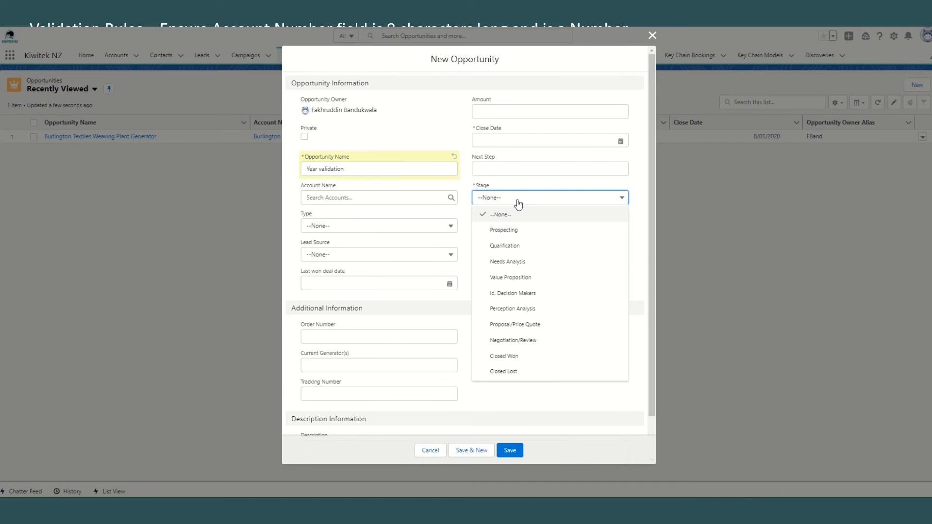
click(520, 228)
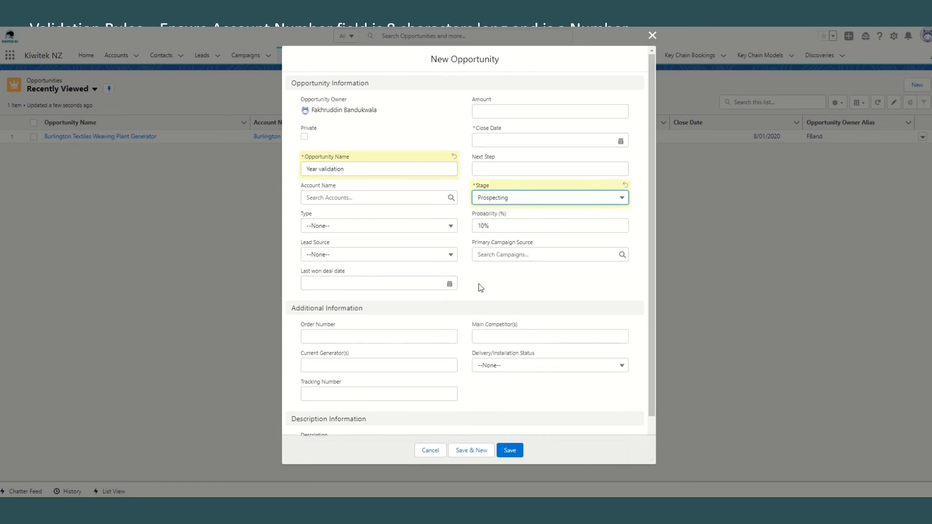
Set the opportunity's Close Date to 1/06/2020 and try to save it to test the validation rule.
click(536, 141)
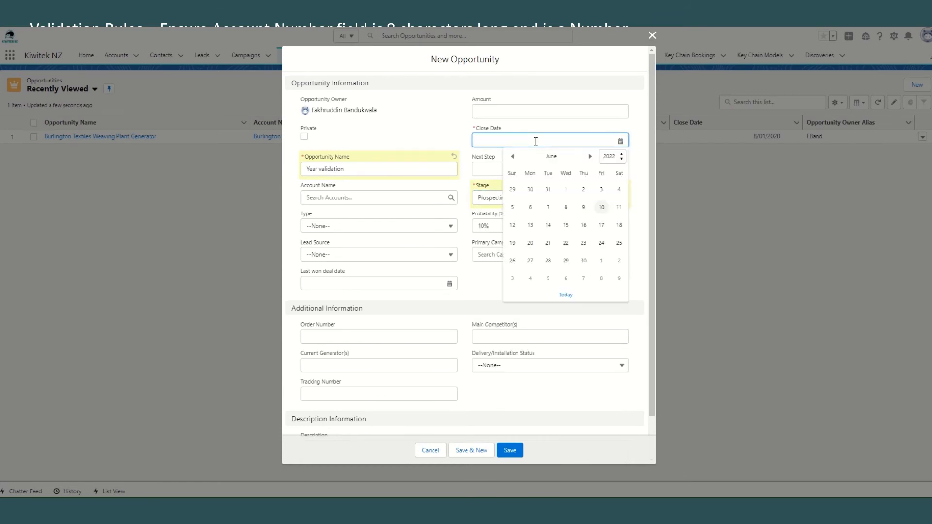
text(1/06/2020)
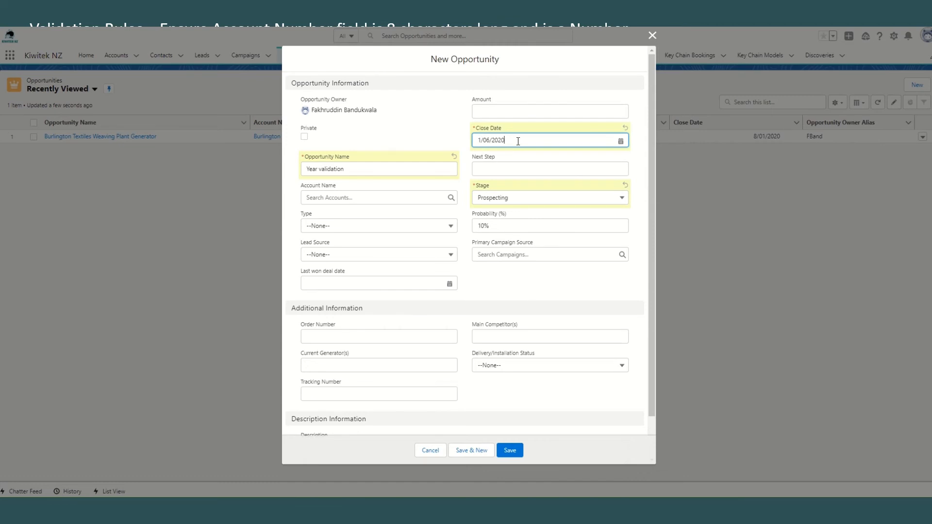
click(509, 451)
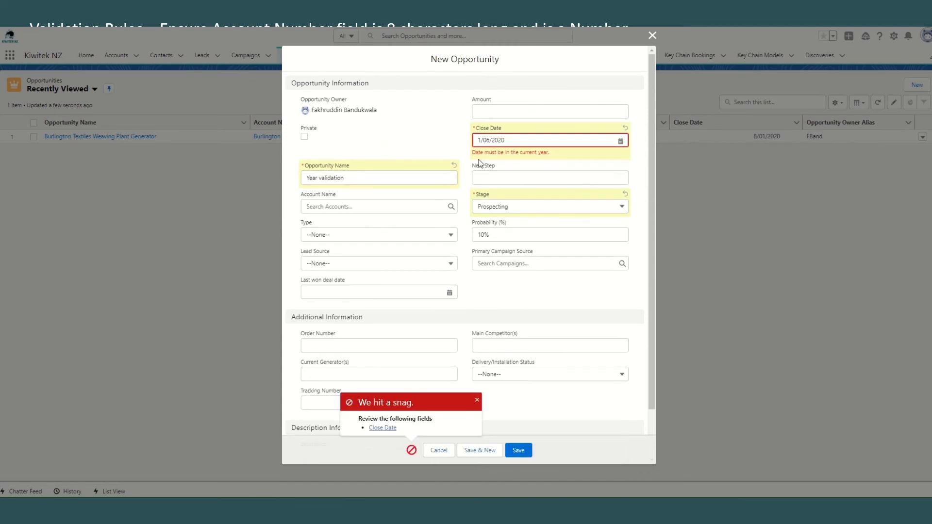
Change the new opportunity's Close Date to 1/06/2022 and save the record.
click(570, 141)
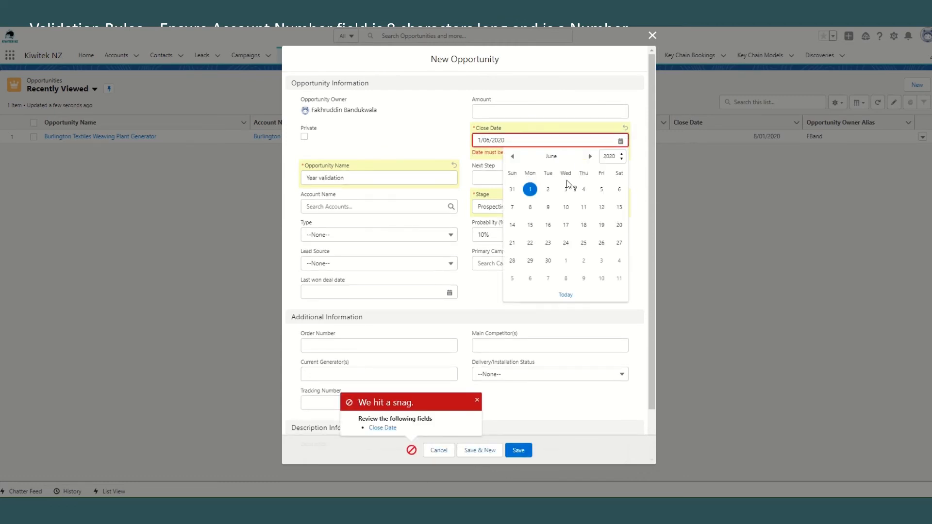
click(610, 156)
click(608, 262)
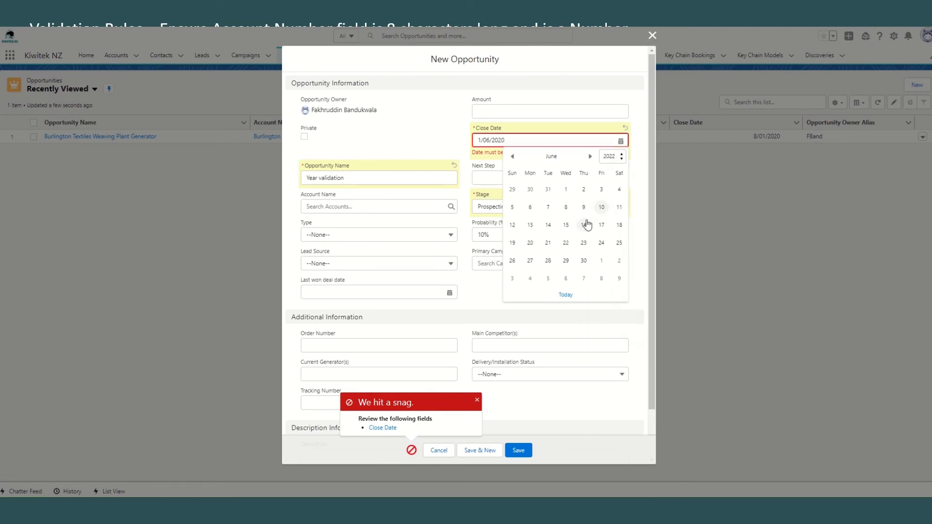
click(566, 190)
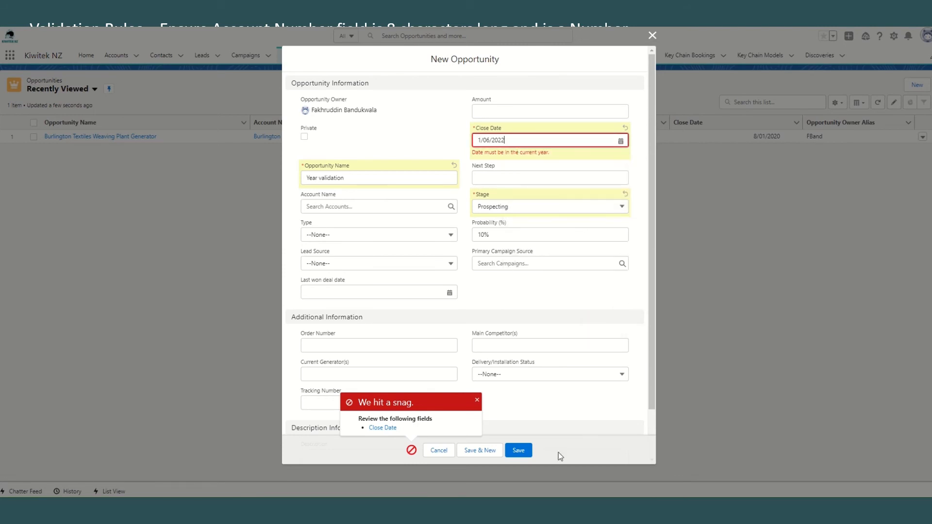
click(517, 450)
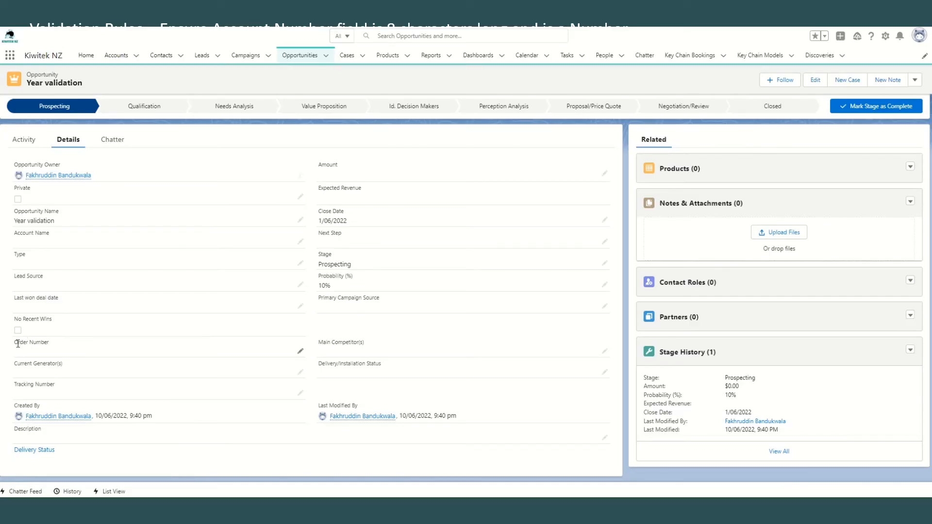
Identify the opportunity's Order Number and Tracking Number fields and start a new Opportunity validation rule named Order_No_equals_tracking_number.
drag(17, 344, 50, 344)
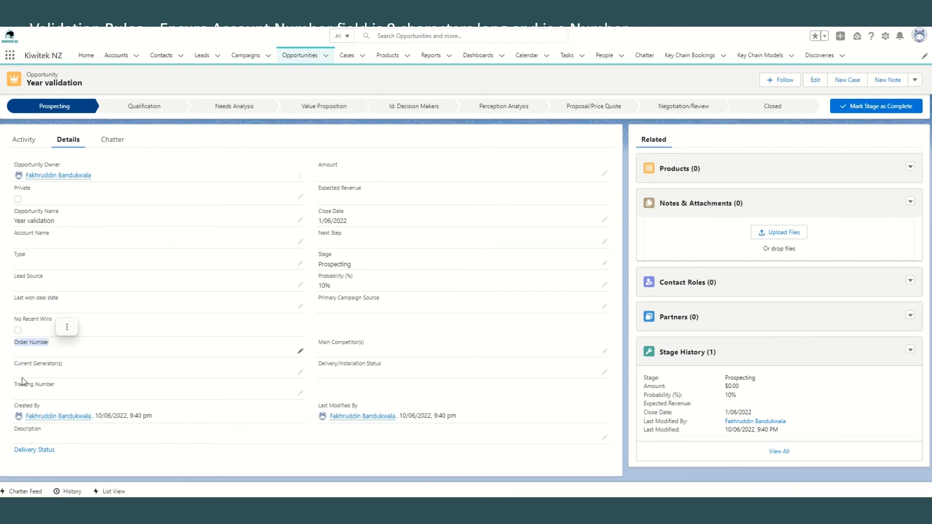
drag(16, 387, 56, 387)
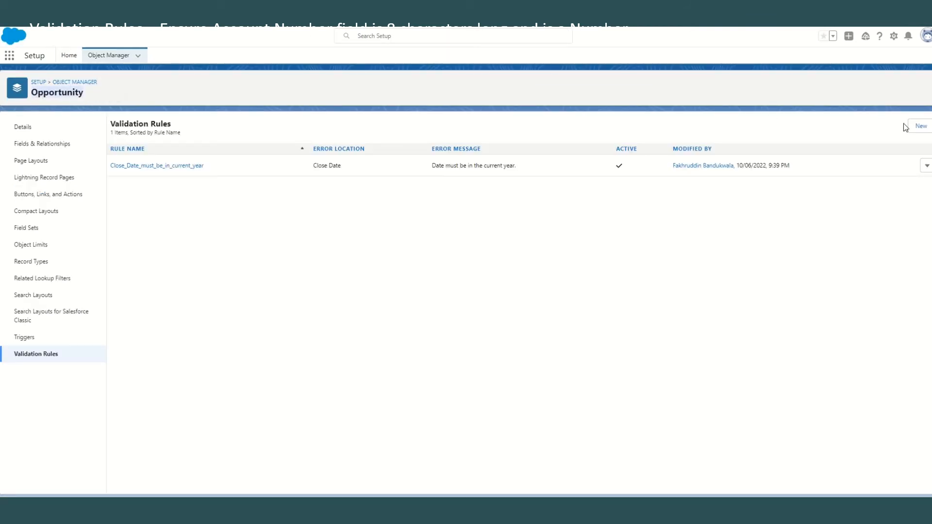
click(921, 126)
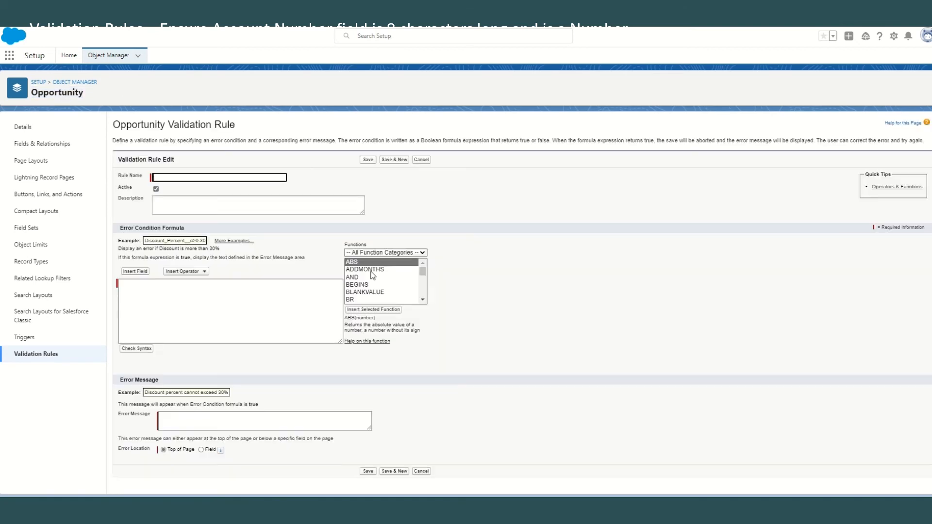
click(267, 179)
text(Order_No_equals_tracking_number)
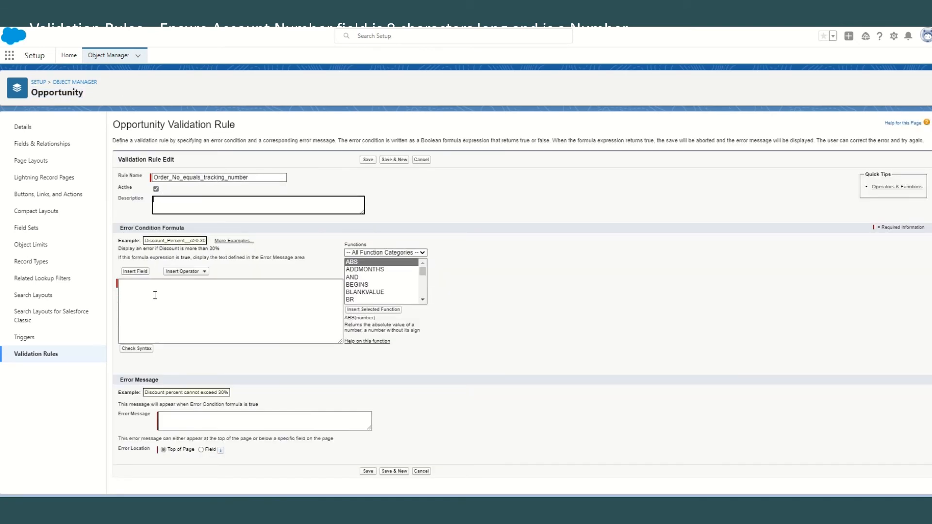
Build the error condition formula OrderNumber__c <> TrackingNumber__c from the Opportunity fields and check its syntax.
click(137, 270)
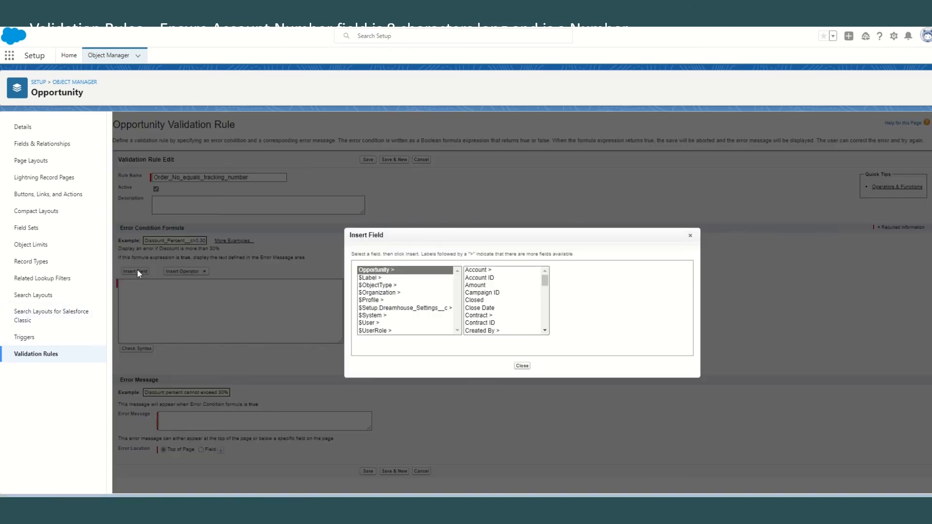
scroll(510, 291, down, 5)
click(504, 316)
click(586, 317)
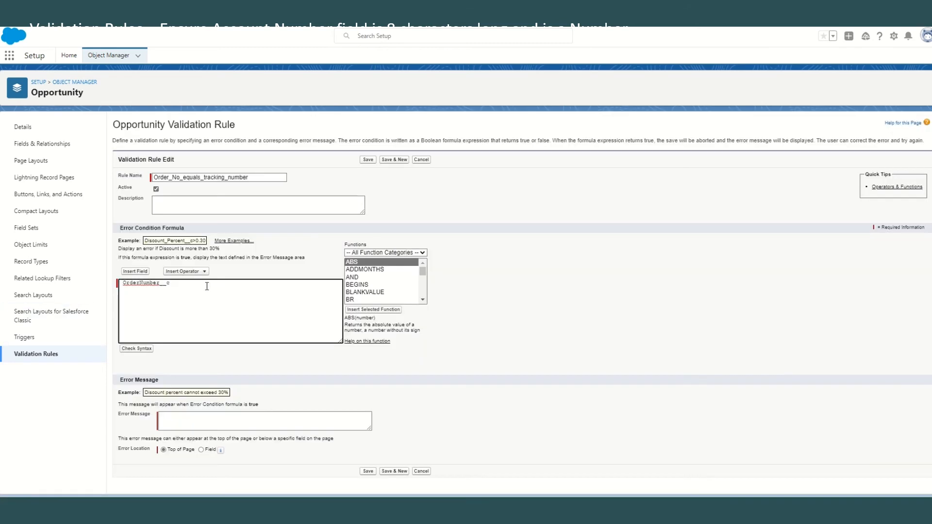
text(<><)
click(135, 271)
click(504, 316)
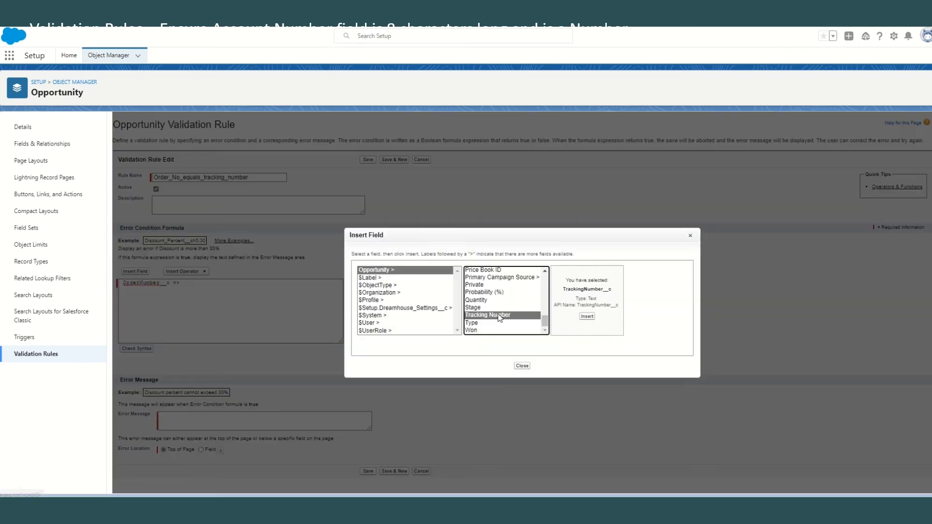
click(586, 316)
click(137, 349)
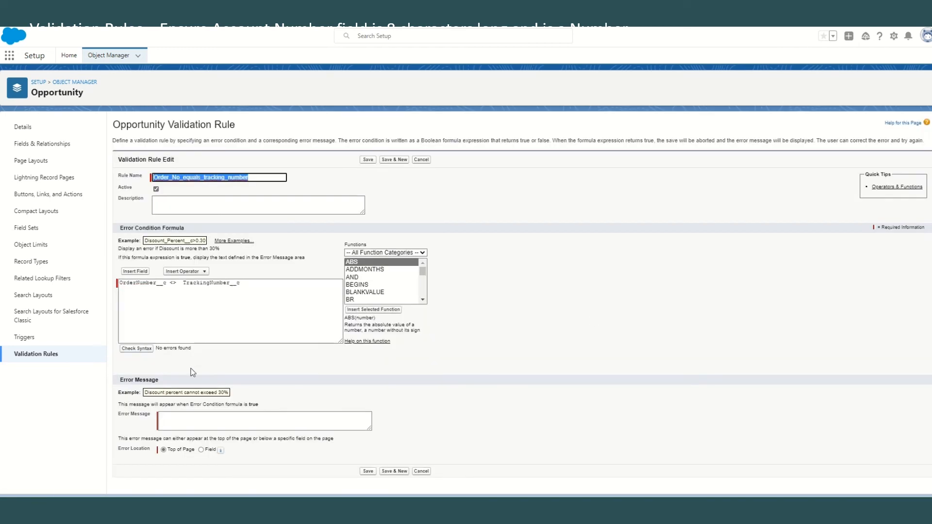
Enter the error message "Order number should be equal to tracking number", place it at the Order Number field and save the rule.
click(191, 422)
text(Order number should be equal to tracking number)
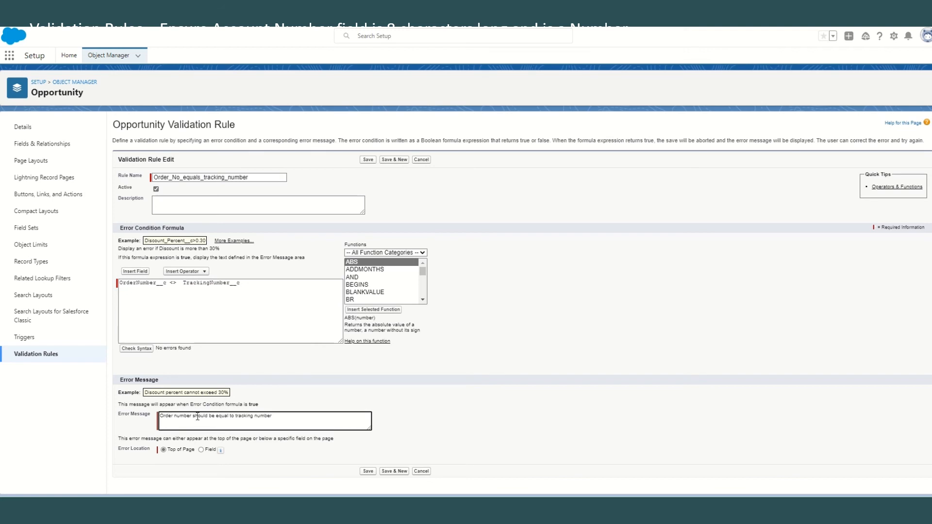
click(201, 450)
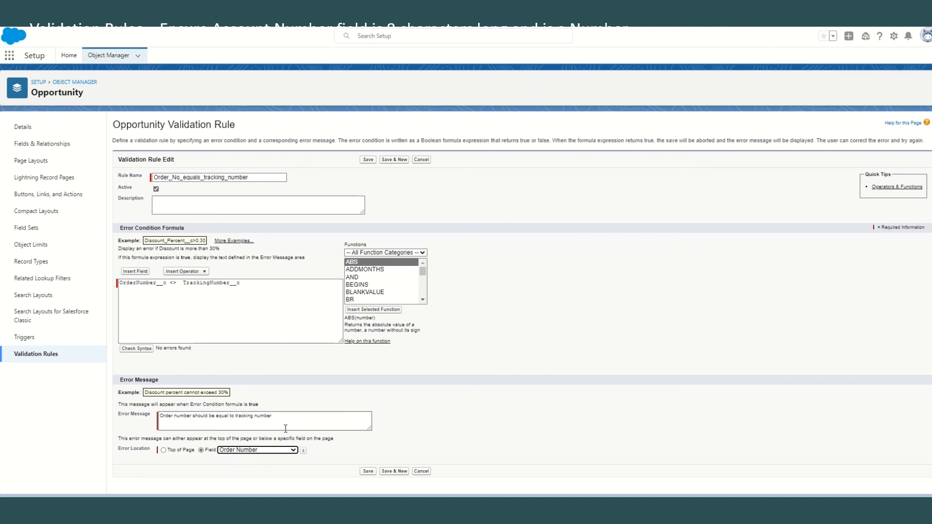
click(368, 471)
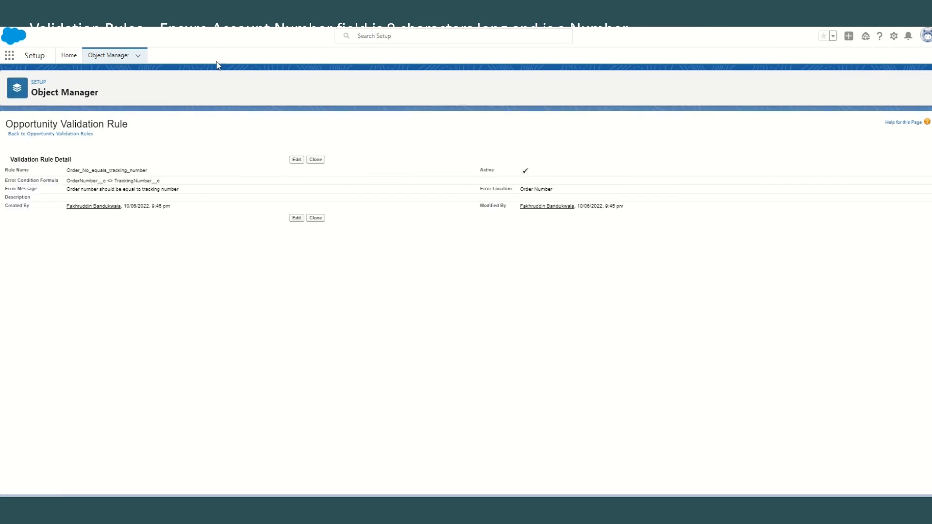
Open the Account object's fields and check the data type of the Website field.
click(108, 56)
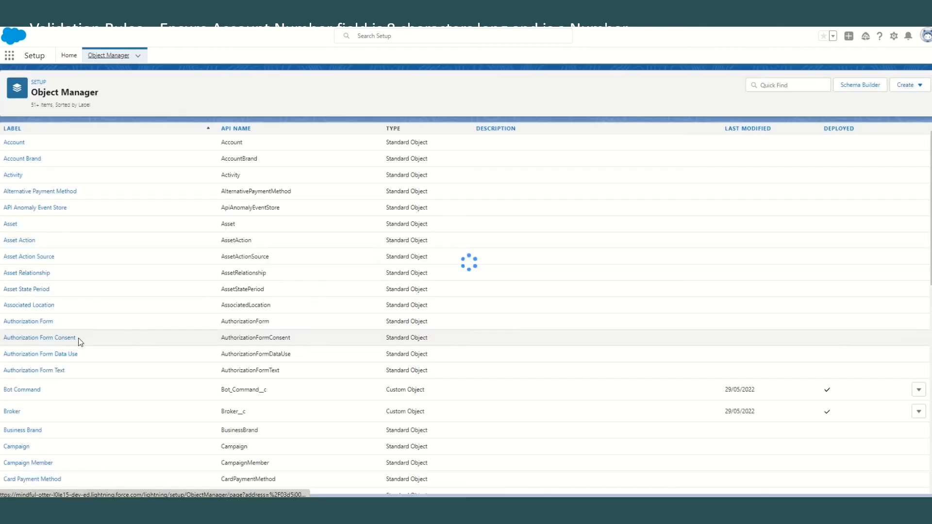
click(14, 143)
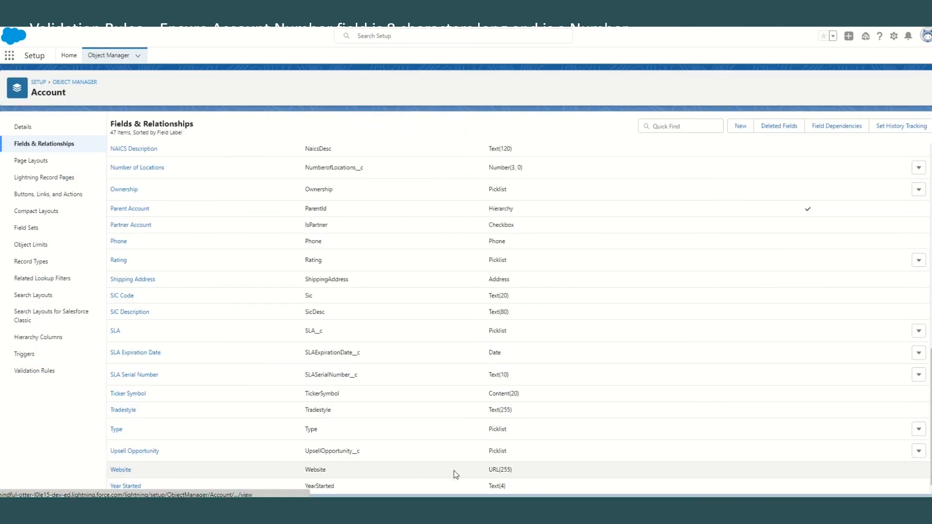
drag(490, 471, 512, 469)
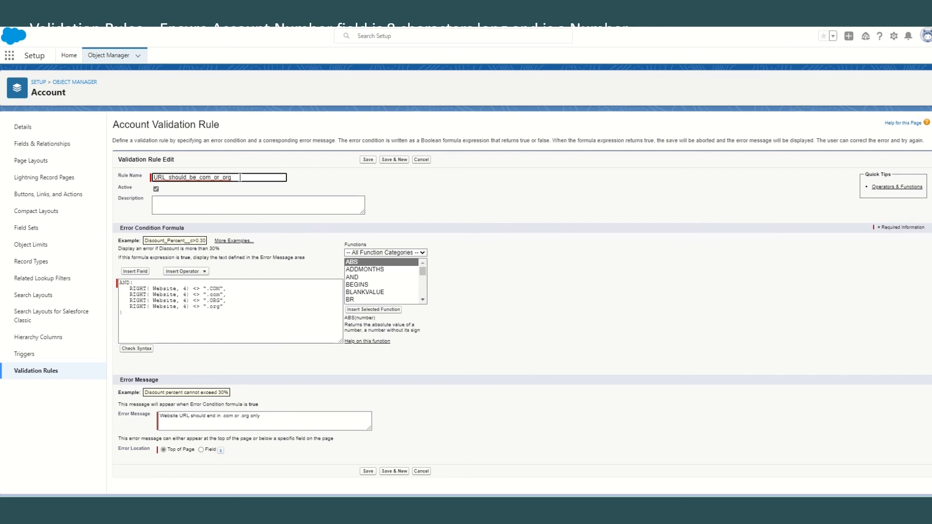
Review the Website ending conditions in the URL_should_be_com_or_org rule's formula, check the syntax and go over the error message.
drag(144, 315, 221, 302)
double_click(118, 283)
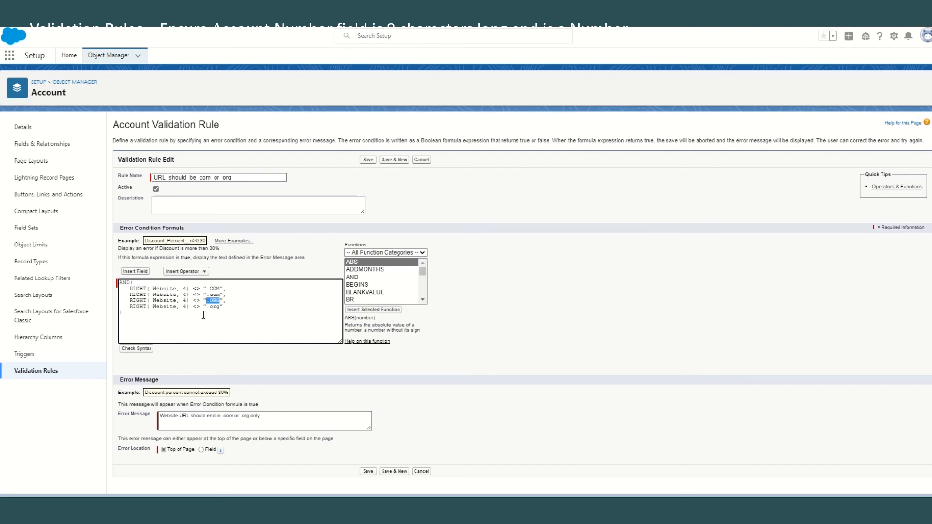
click(192, 423)
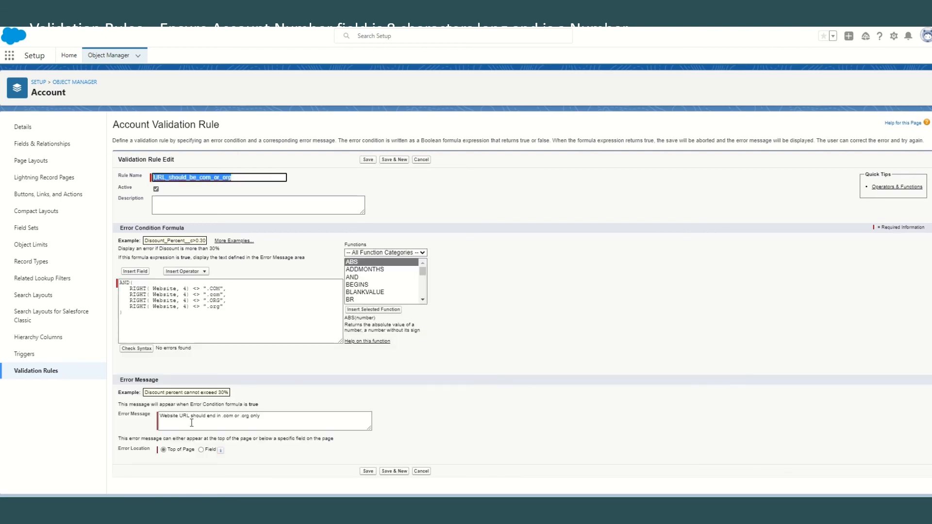